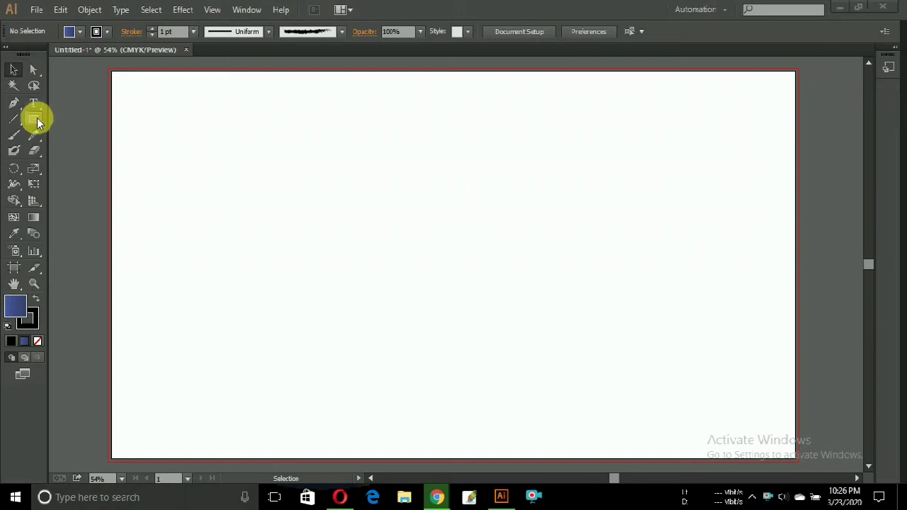
Cover the whole artboard with a rectangle filled with a blue gradient.
drag(34, 119, 71, 118)
drag(111, 73, 799, 462)
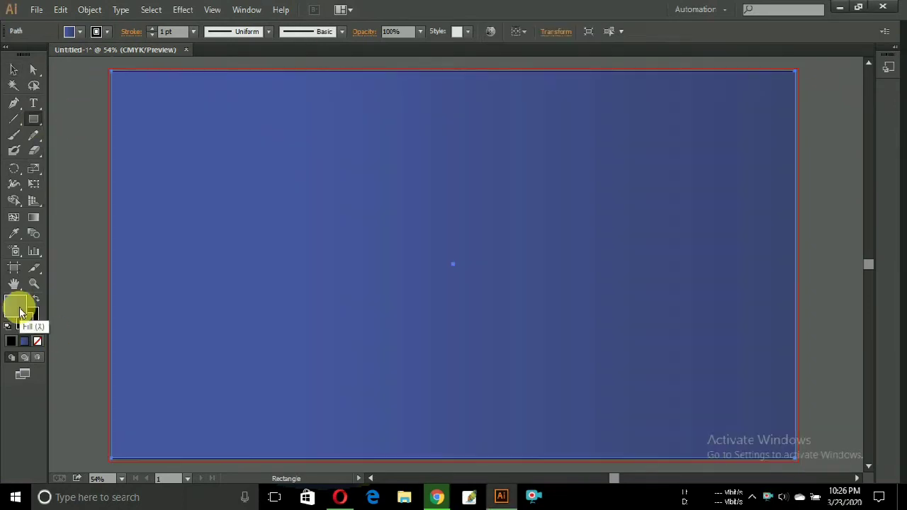
click(16, 73)
click(52, 167)
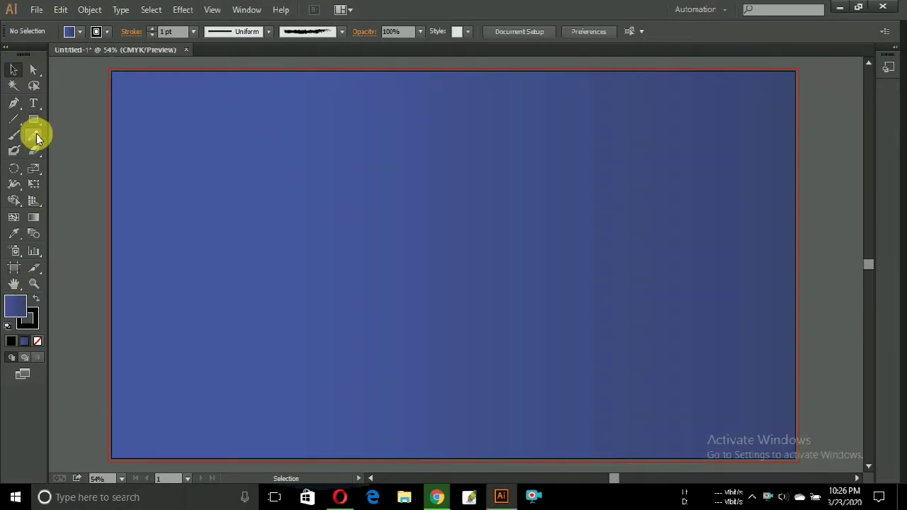
Draw a straight horizontal line and give it a tapered 49 pt stroke.
key(p)
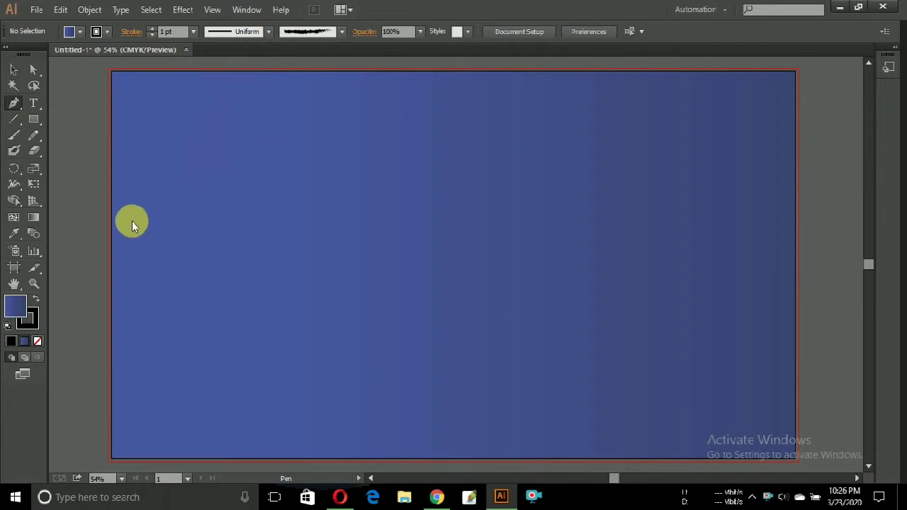
click(180, 219)
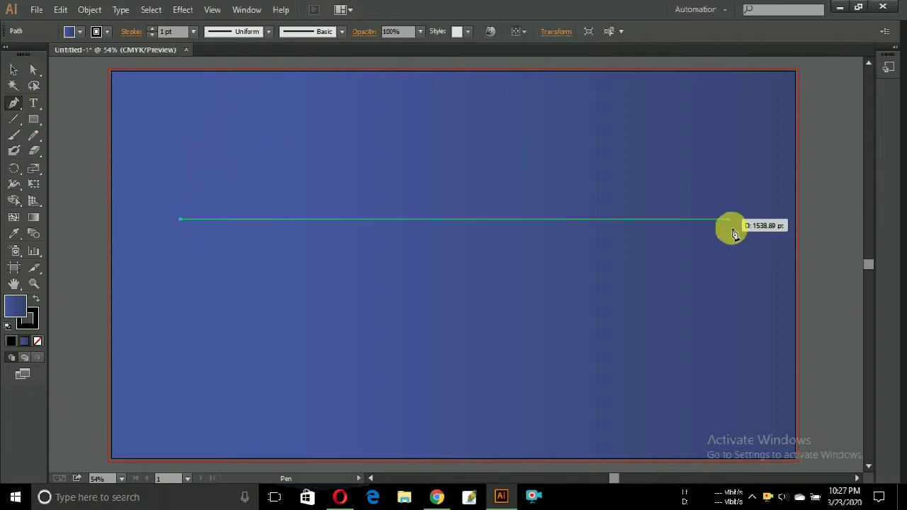
click(733, 218)
click(13, 69)
click(196, 222)
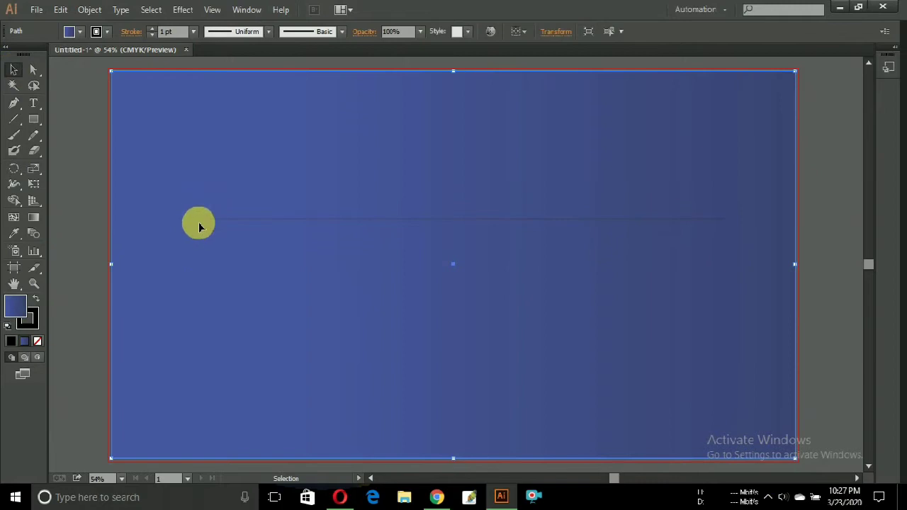
click(268, 32)
click(234, 127)
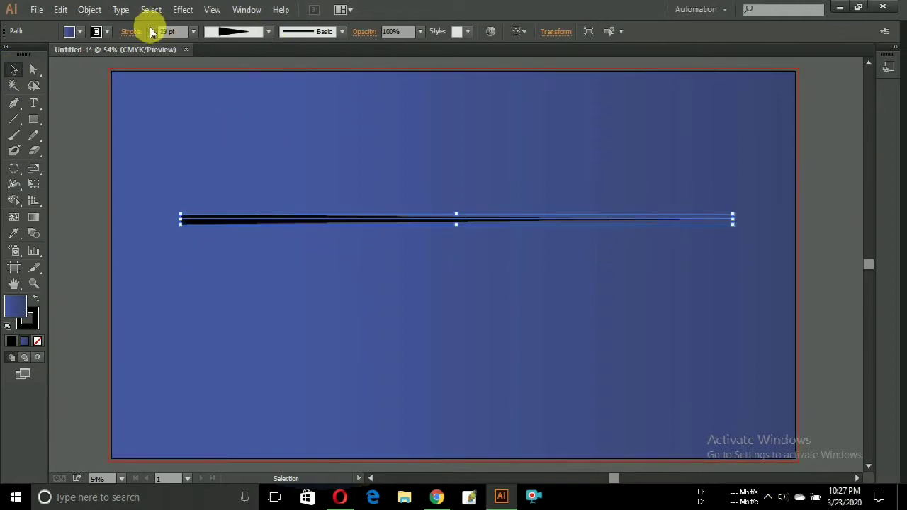
click(151, 31)
Move the tapered stroke to the artboard's left edge and stretch it wider to the right.
drag(393, 222, 318, 246)
click(621, 237)
click(661, 241)
drag(662, 241, 682, 243)
click(183, 9)
mouse_move(241, 199)
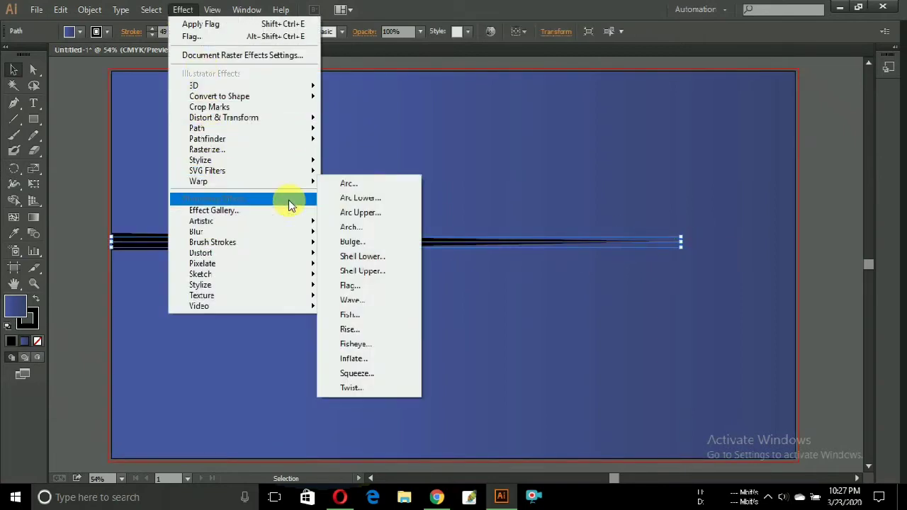
Try warp settings on the line: Flag style, vertical orientation, various bend and distortion values.
click(361, 183)
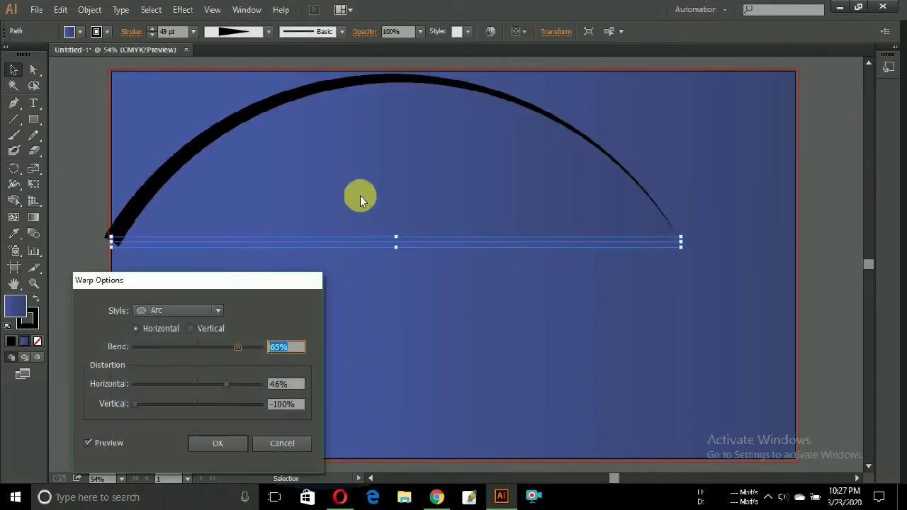
click(213, 311)
click(172, 190)
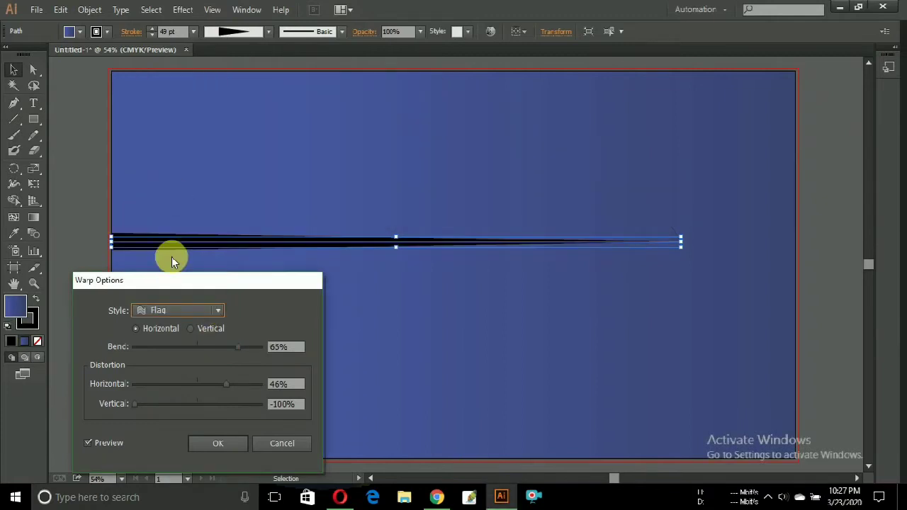
click(190, 329)
mouse_move(197, 385)
mouse_down()
mouse_move(210, 384)
mouse_move(197, 381)
mouse_up()
drag(135, 405, 148, 405)
drag(240, 348, 248, 348)
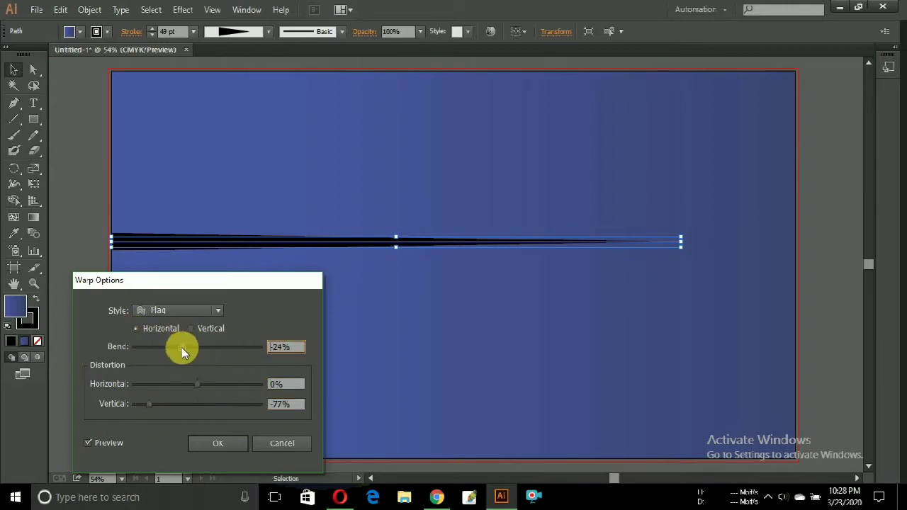
drag(226, 389, 254, 389)
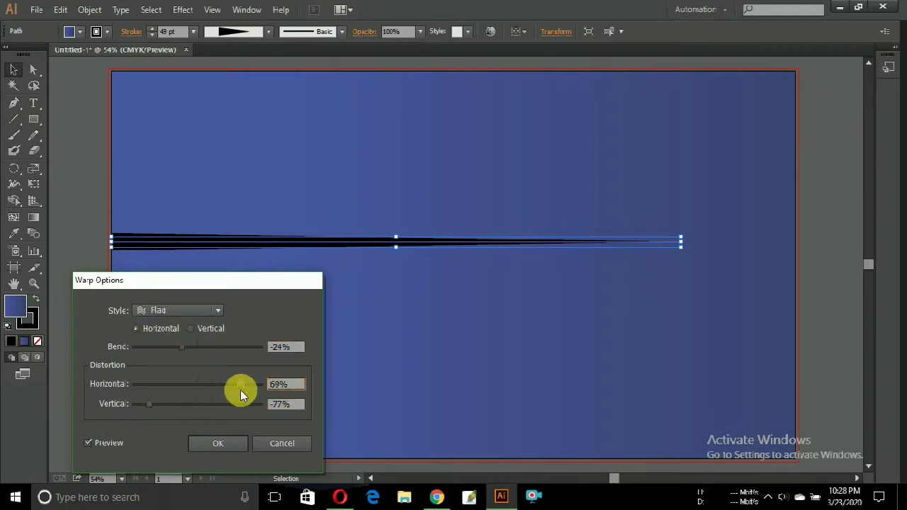
Apply an Arch warp with a 15% upward bend to the line.
click(214, 310)
click(188, 296)
click(202, 311)
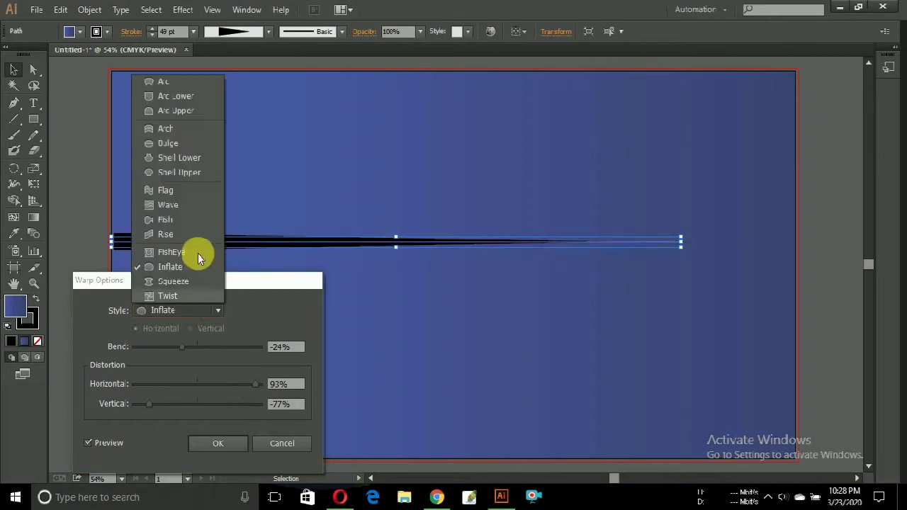
click(175, 129)
drag(191, 345, 207, 349)
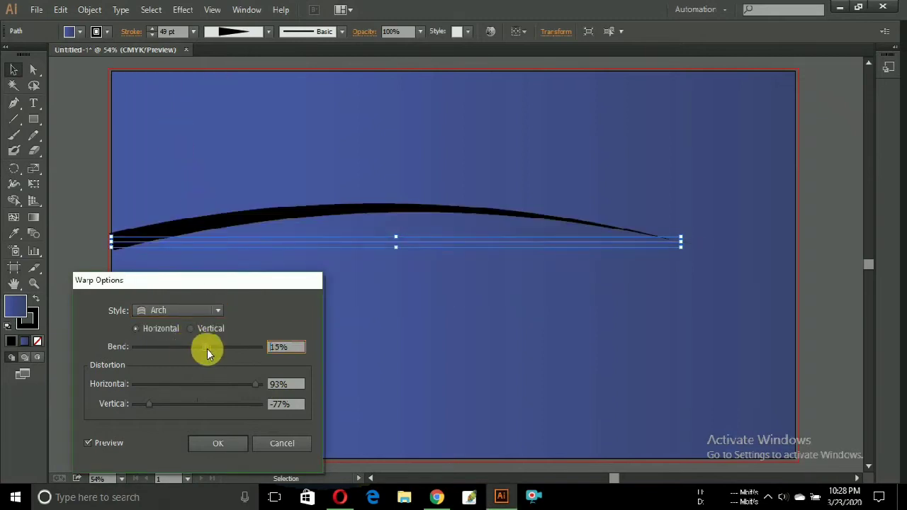
click(218, 443)
Expand the warped stroke into a solid shape and move it down slightly.
click(89, 10)
click(107, 164)
click(178, 234)
drag(177, 227, 178, 263)
click(73, 283)
Pull the branch's left-end anchor down to thicken its base.
click(122, 284)
click(33, 69)
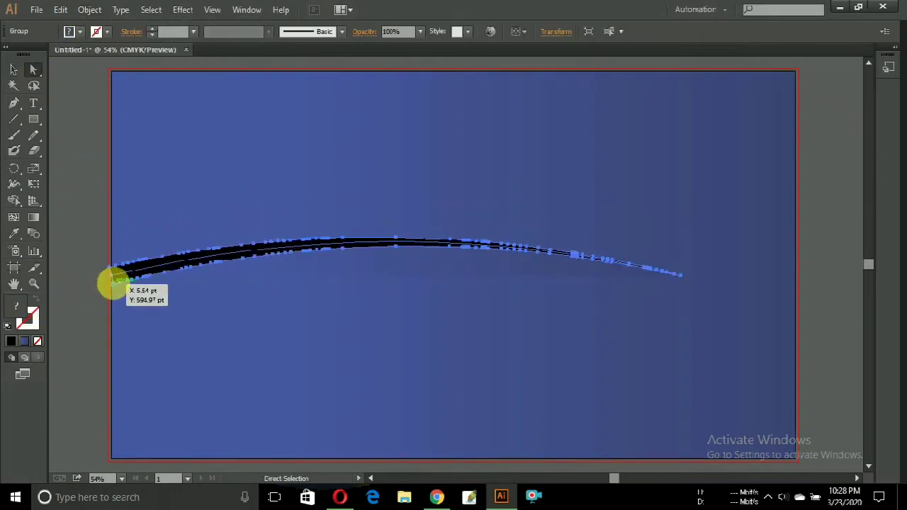
drag(111, 274, 112, 284)
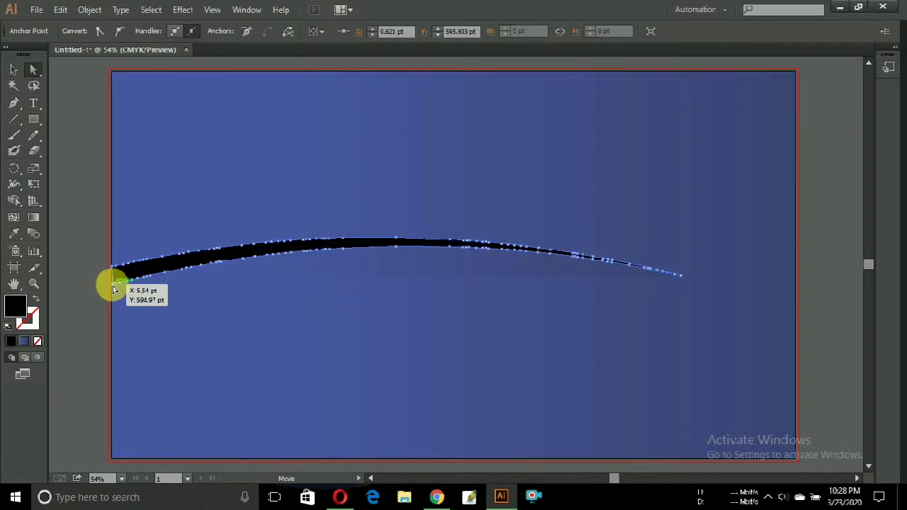
key(v)
click(77, 230)
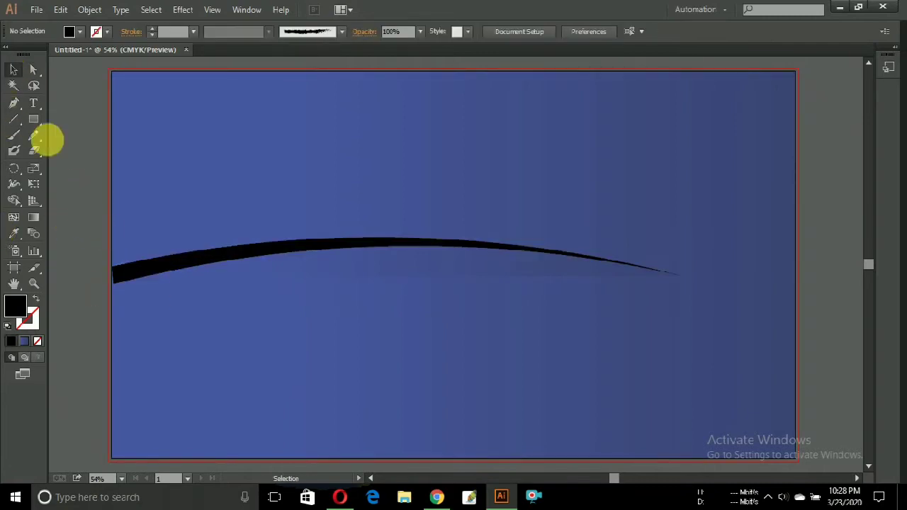
Turn a branch copy into a thin twig and place twigs on the branch's upper left and right.
drag(199, 258, 234, 177)
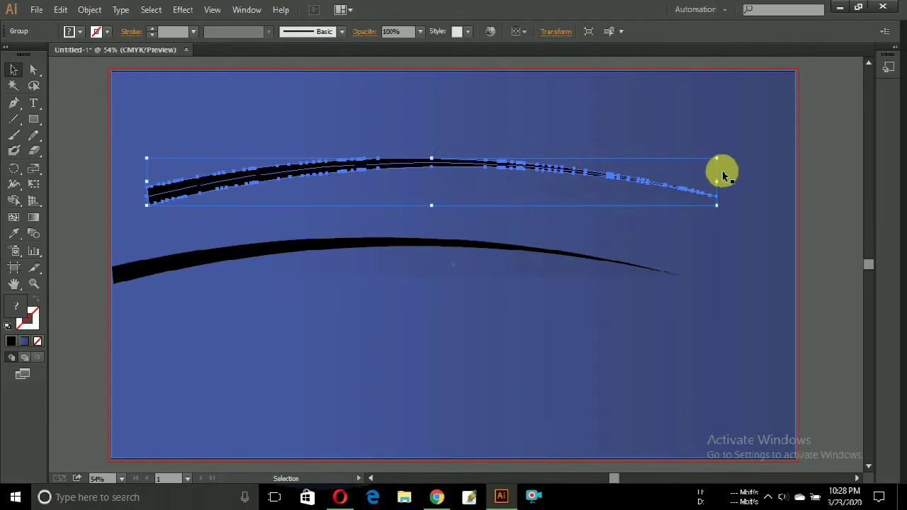
drag(723, 162, 482, 180)
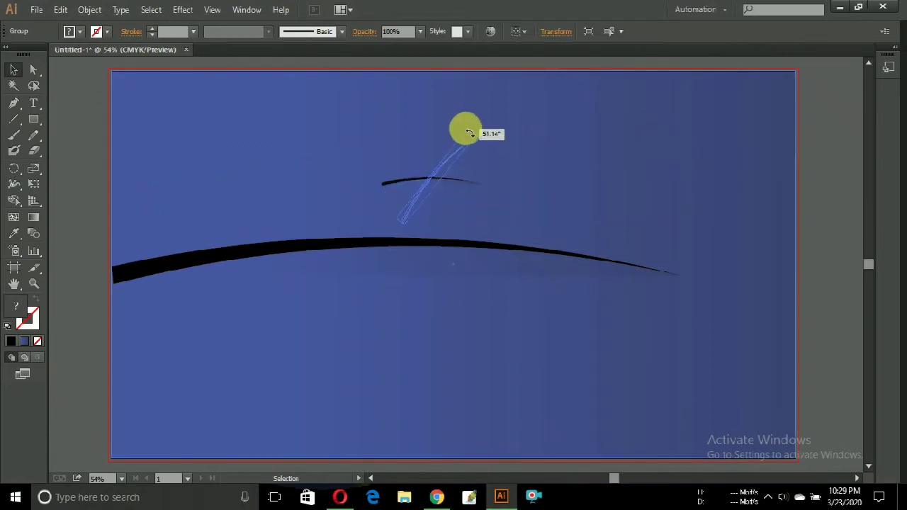
click(418, 207)
mouse_move(418, 207)
mouse_down()
mouse_move(228, 235)
mouse_move(309, 212)
mouse_move(449, 245)
mouse_move(420, 368)
mouse_up()
click(308, 213)
click(310, 217)
Add twigs below the branch and small forked copies at the twig tips.
mouse_move(482, 284)
mouse_down()
mouse_move(501, 305)
mouse_move(441, 338)
mouse_move(290, 294)
mouse_move(487, 324)
mouse_move(587, 310)
mouse_up()
click(313, 317)
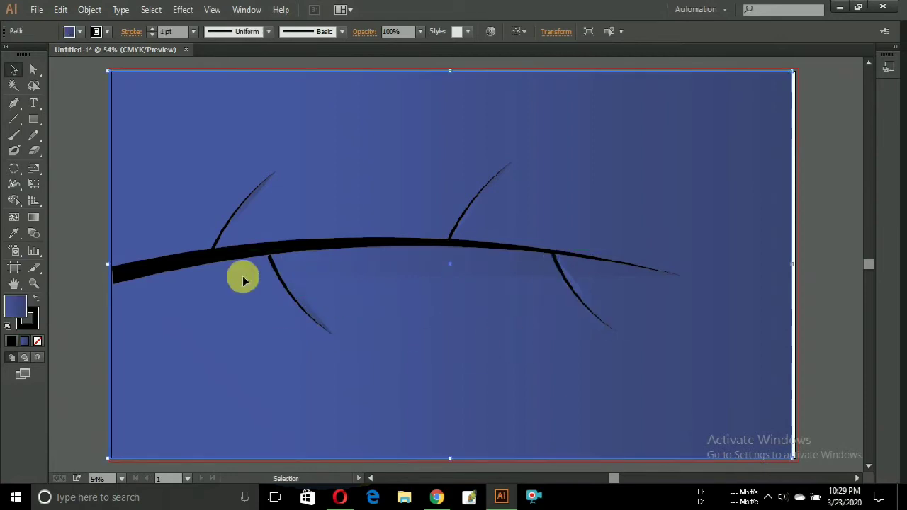
mouse_move(289, 294)
mouse_down()
mouse_move(309, 363)
mouse_move(256, 320)
mouse_up()
click(294, 354)
mouse_move(289, 360)
mouse_down()
mouse_move(249, 187)
mouse_move(486, 176)
mouse_move(437, 395)
mouse_move(429, 376)
mouse_move(308, 344)
mouse_move(595, 340)
mouse_up()
click(428, 394)
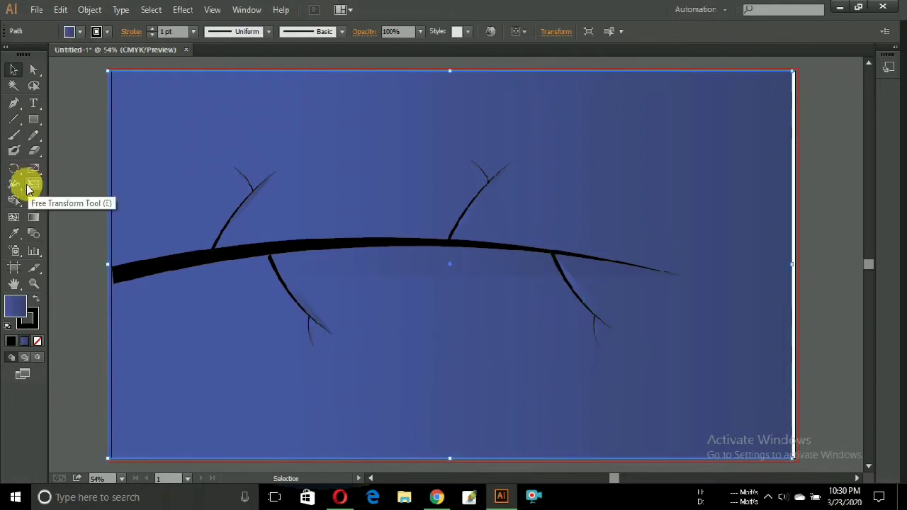
Draw a large circle right of centre and fill it white as the moon.
drag(34, 122, 84, 155)
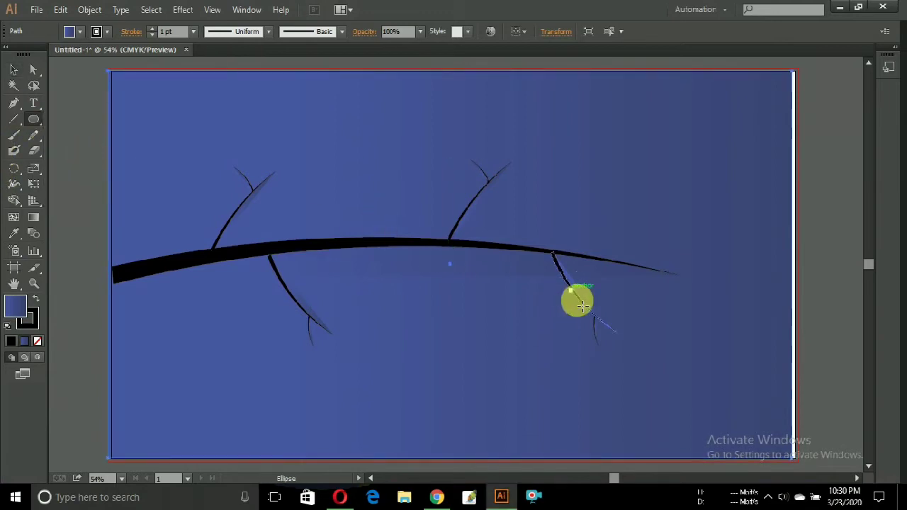
drag(551, 253, 582, 345)
double_click(15, 306)
click(35, 206)
click(348, 213)
click(14, 69)
double_click(15, 306)
click(36, 206)
click(358, 211)
Bring the main branch forward in front of the moon.
right_click(557, 259)
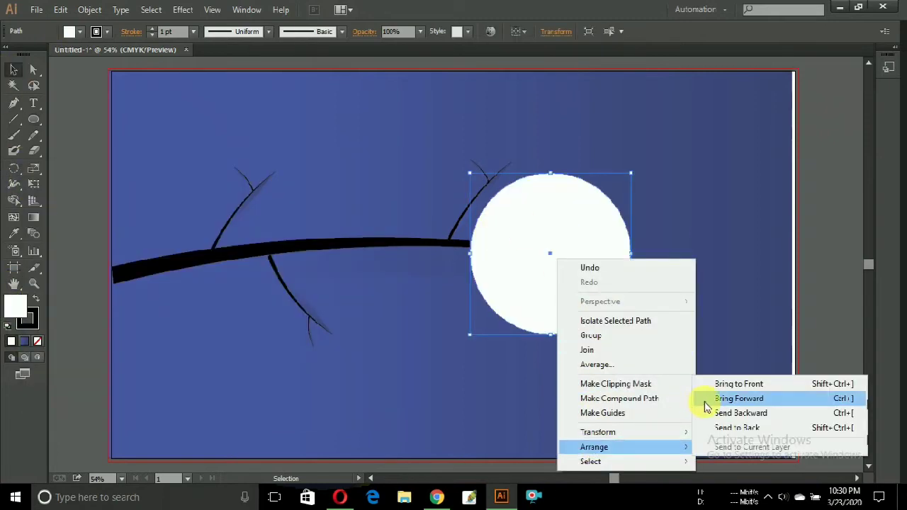
click(703, 401)
mouse_move(594, 446)
right_click(670, 275)
click(541, 385)
click(477, 325)
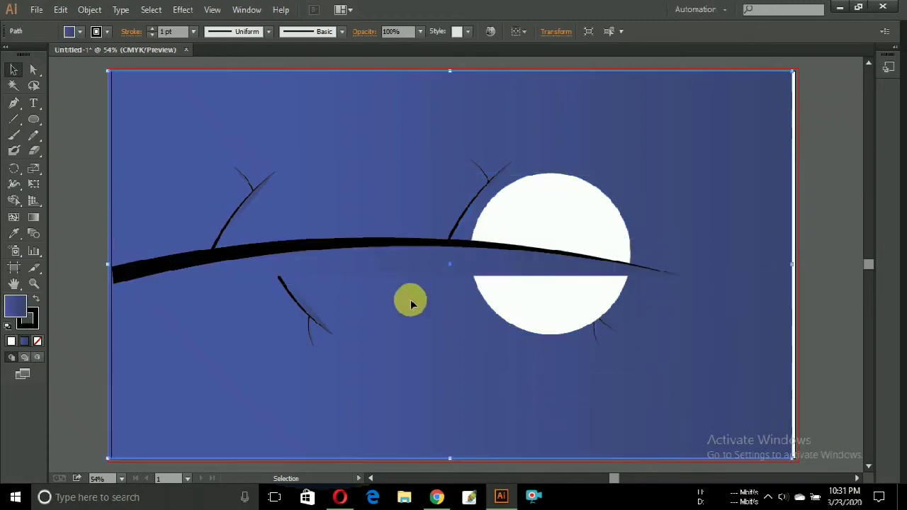
click(399, 280)
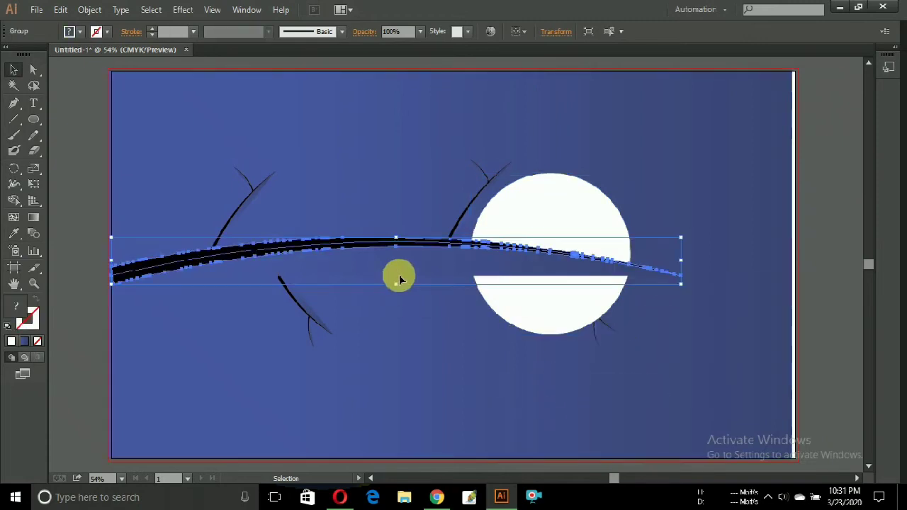
key(ctrl+shift+a)
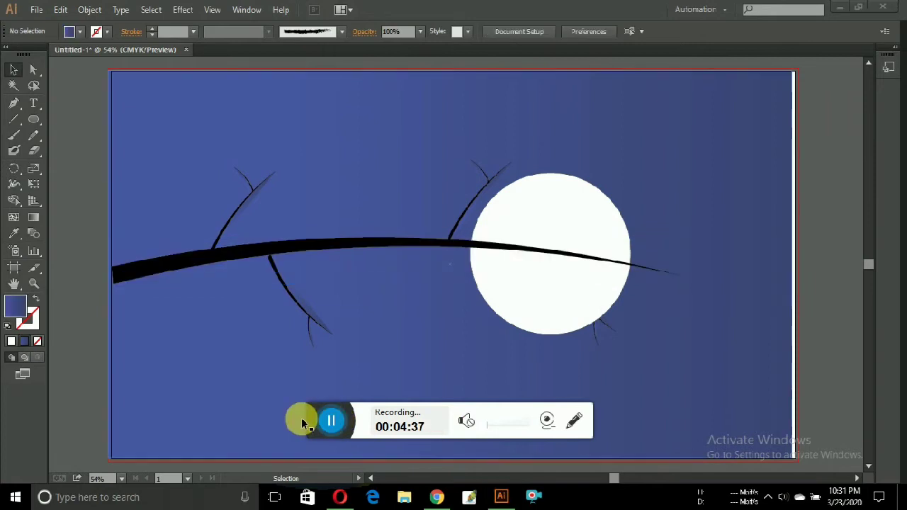
Bring the lower-right twig forward so it crosses in front of the moon.
click(596, 333)
right_click(595, 339)
click(603, 338)
right_click(609, 328)
click(503, 389)
click(712, 358)
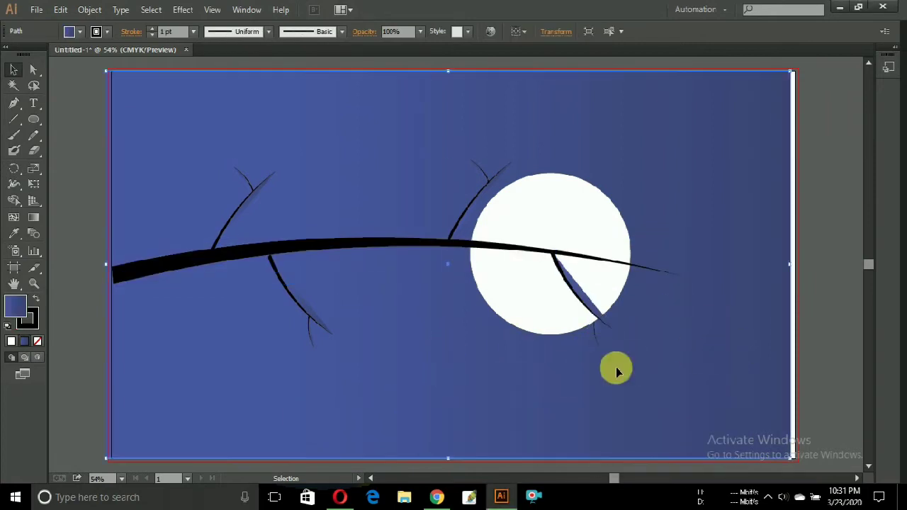
right_click(600, 346)
click(501, 403)
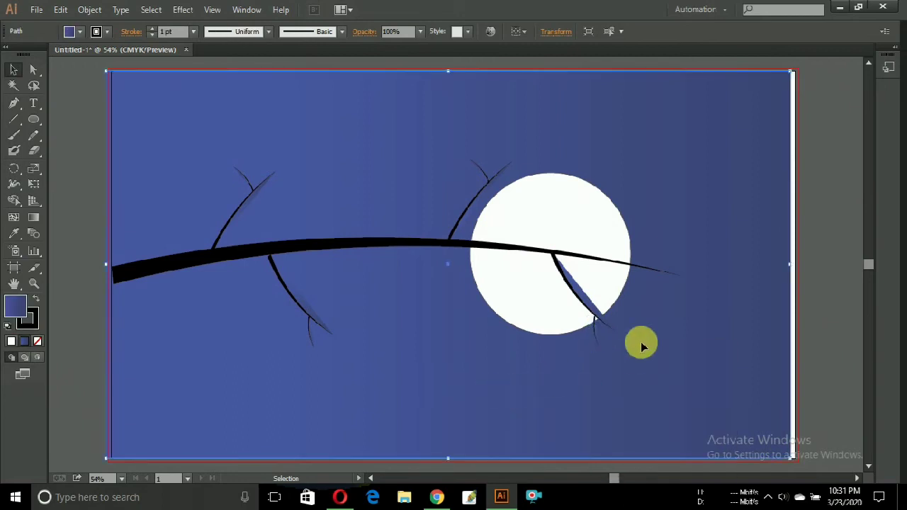
click(589, 312)
right_click(589, 312)
click(607, 385)
click(595, 314)
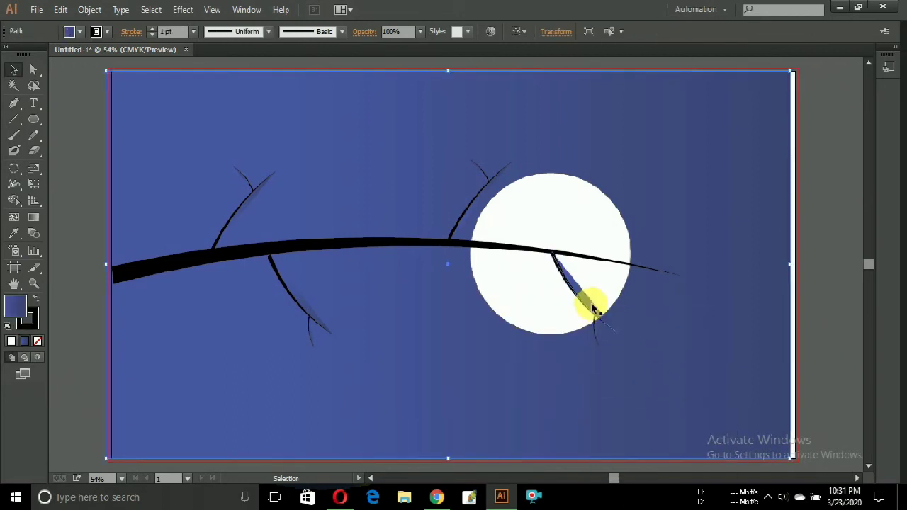
click(594, 310)
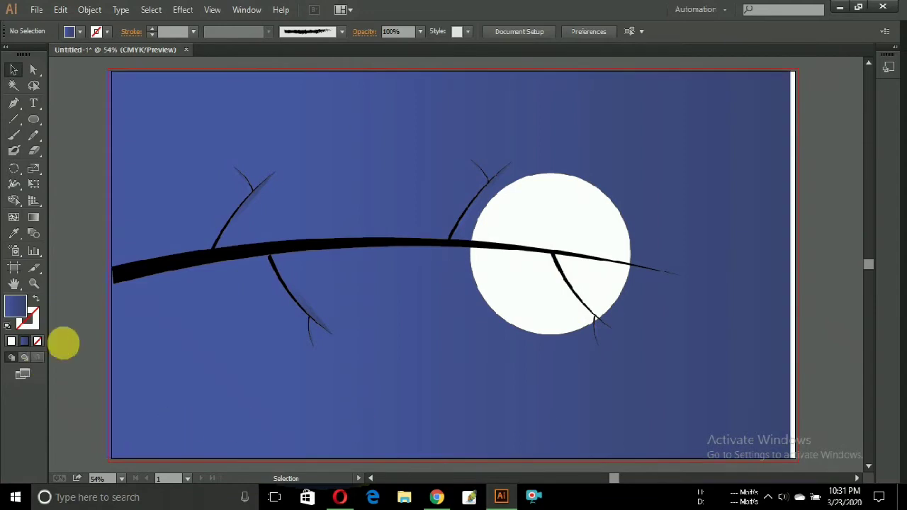
Draw black head and body ellipses, colouring them with the Eyedropper from the branch.
click(33, 120)
drag(316, 119, 351, 188)
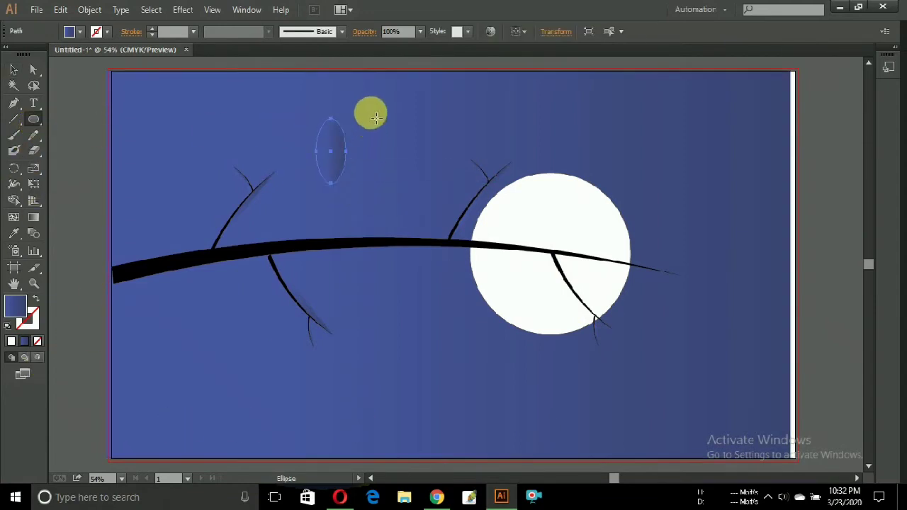
drag(391, 137, 390, 137)
click(176, 265)
click(13, 69)
click(330, 150)
click(13, 234)
click(156, 269)
click(14, 70)
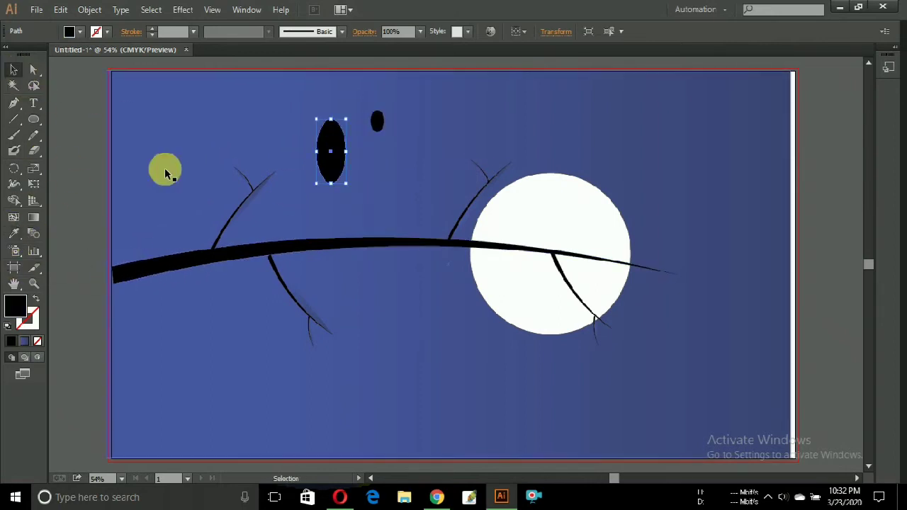
drag(335, 159, 374, 165)
Resize the body ellipse so it sits beneath the head.
click(379, 134)
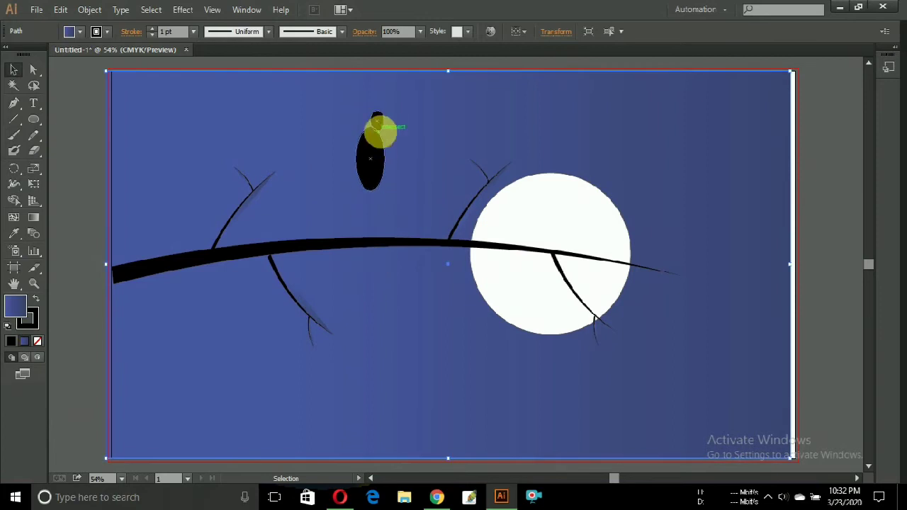
click(376, 294)
click(373, 151)
drag(363, 132, 361, 135)
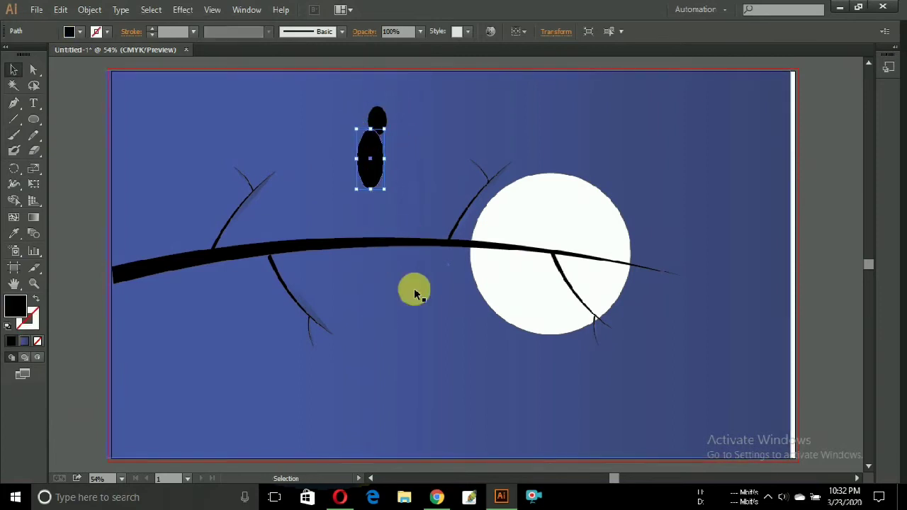
click(413, 290)
Pen a black triangular tail and resize it onto the bird's body.
drag(34, 119, 63, 130)
click(14, 103)
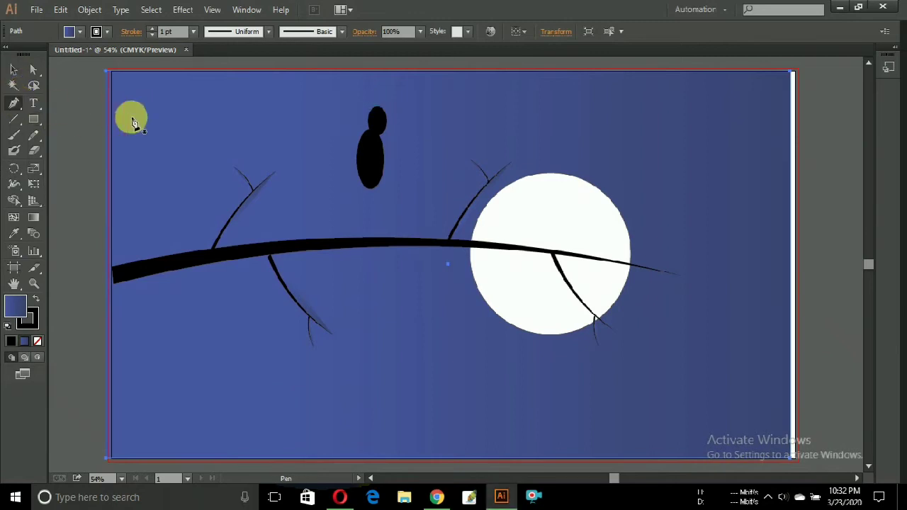
click(155, 115)
click(192, 179)
click(145, 172)
click(156, 116)
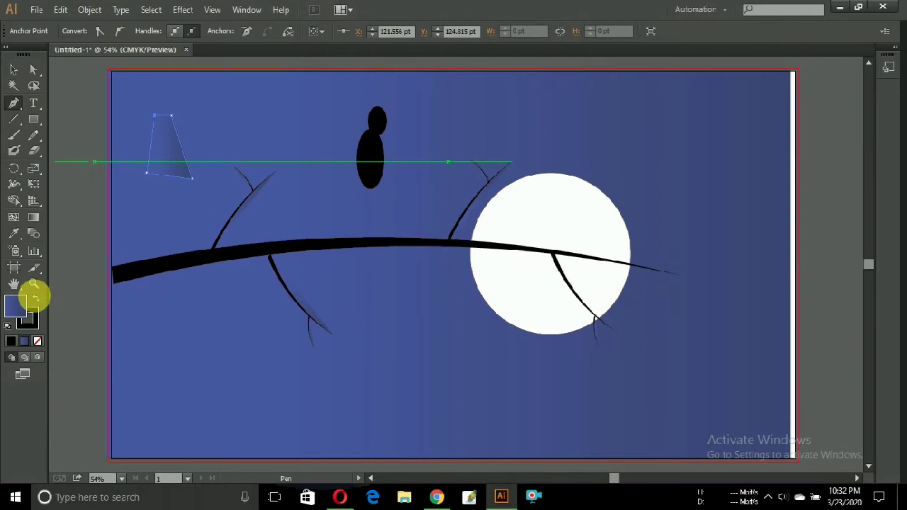
click(36, 298)
click(14, 69)
mouse_move(192, 115)
mouse_down()
mouse_move(197, 121)
mouse_move(188, 122)
mouse_move(375, 202)
mouse_up()
click(429, 189)
click(375, 205)
click(364, 139)
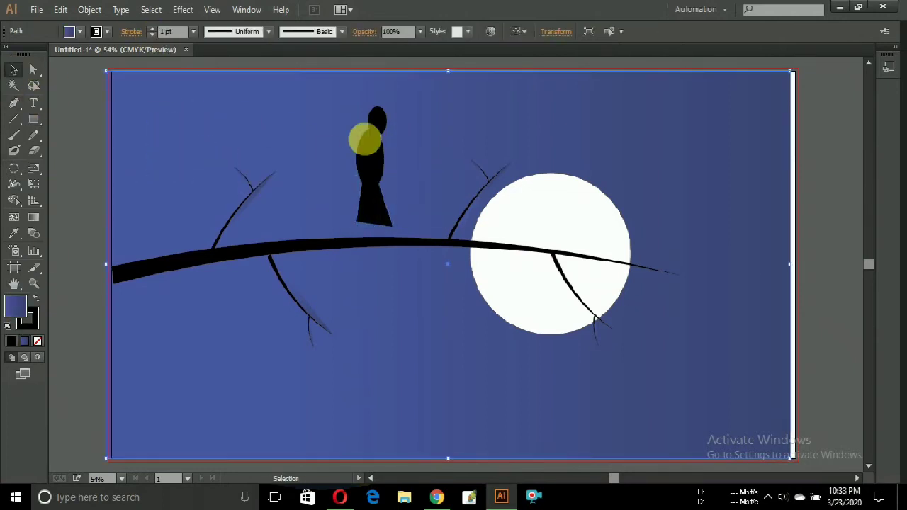
Add a pointed beak at the head and select all the bird's parts.
click(14, 103)
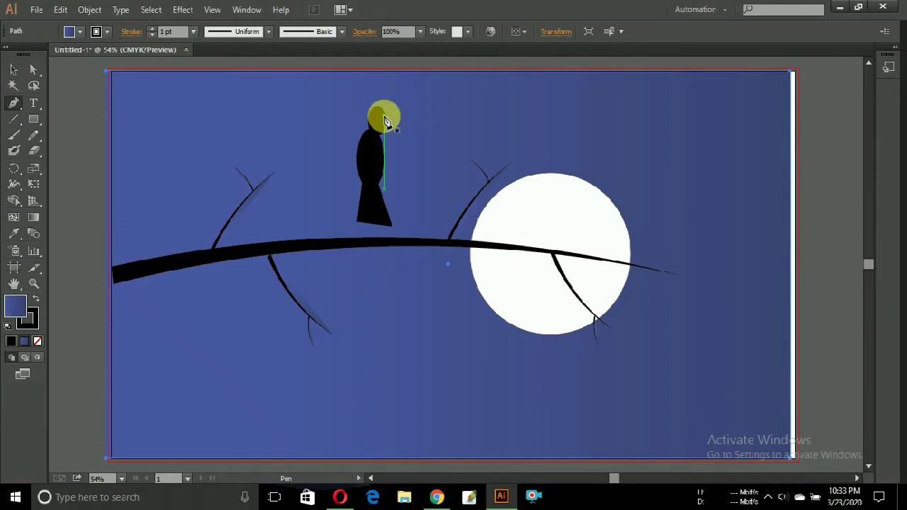
drag(384, 122, 392, 114)
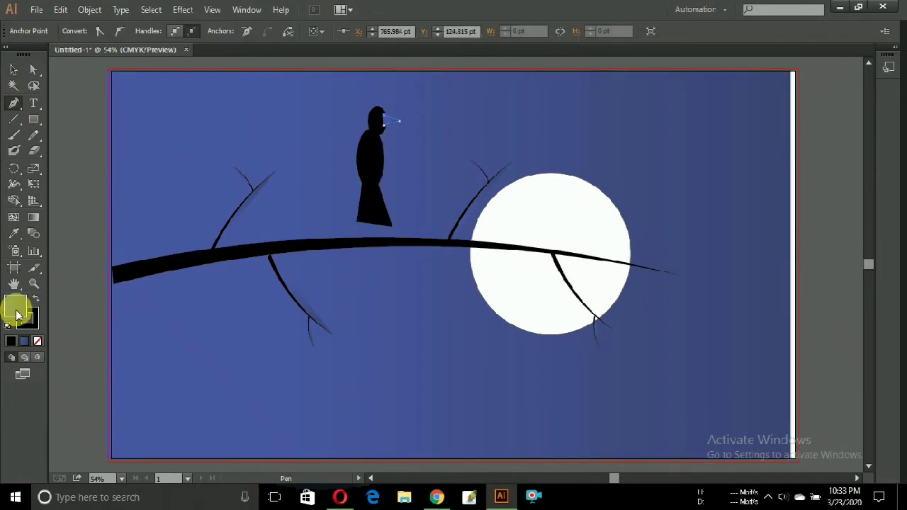
click(14, 70)
click(290, 144)
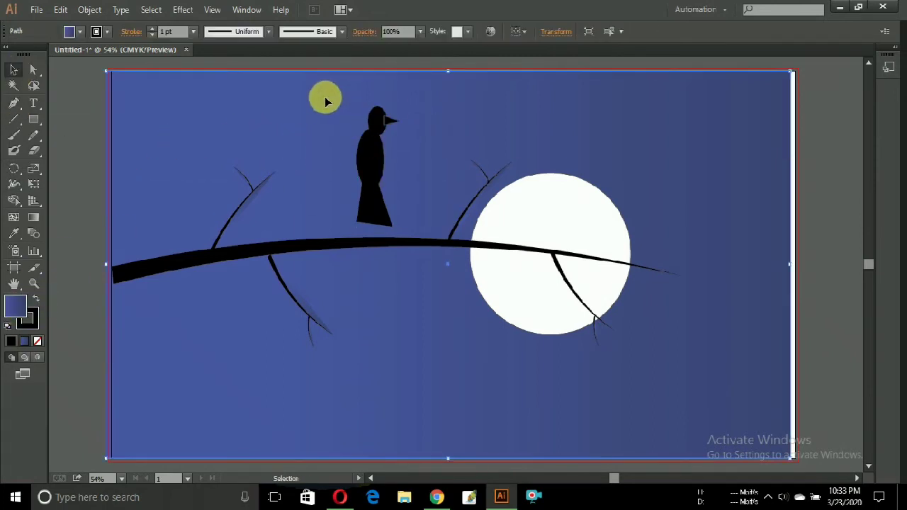
click(89, 9)
click(291, 89)
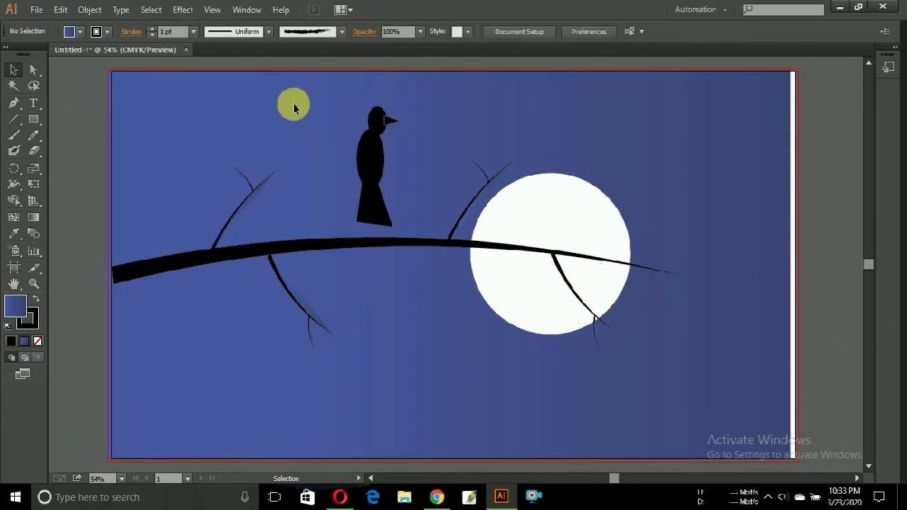
Group the bird's parts into a single object.
click(373, 163)
click(426, 232)
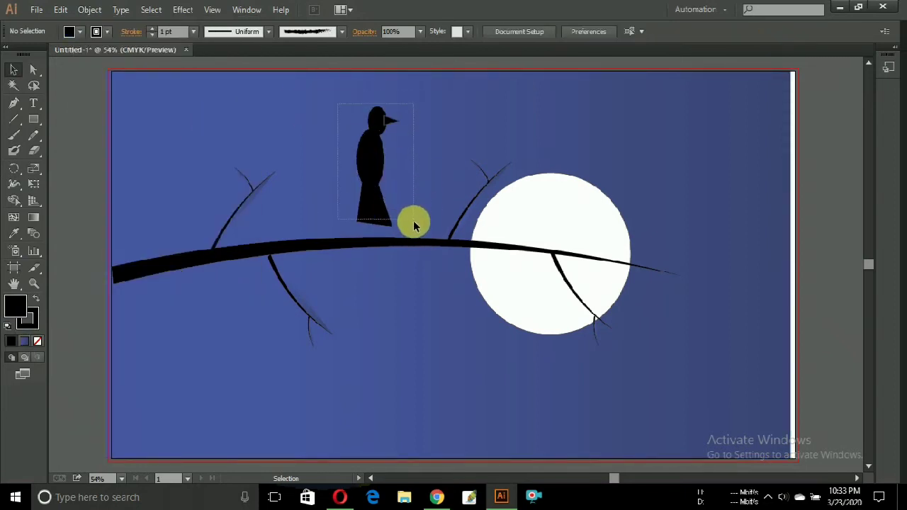
right_click(365, 160)
click(399, 223)
Make a reflected copy of the bird, shrink it, and perch it facing the original on the moon.
right_click(367, 160)
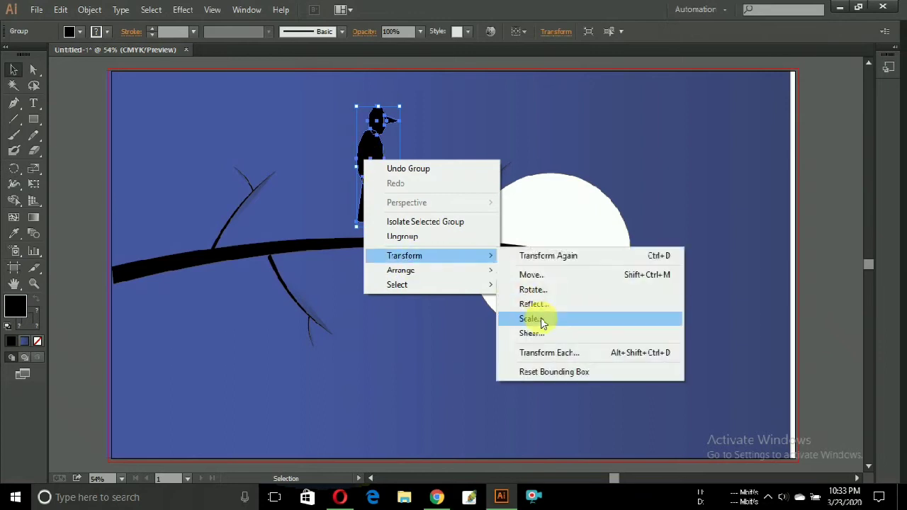
click(533, 303)
click(638, 341)
drag(385, 162, 438, 163)
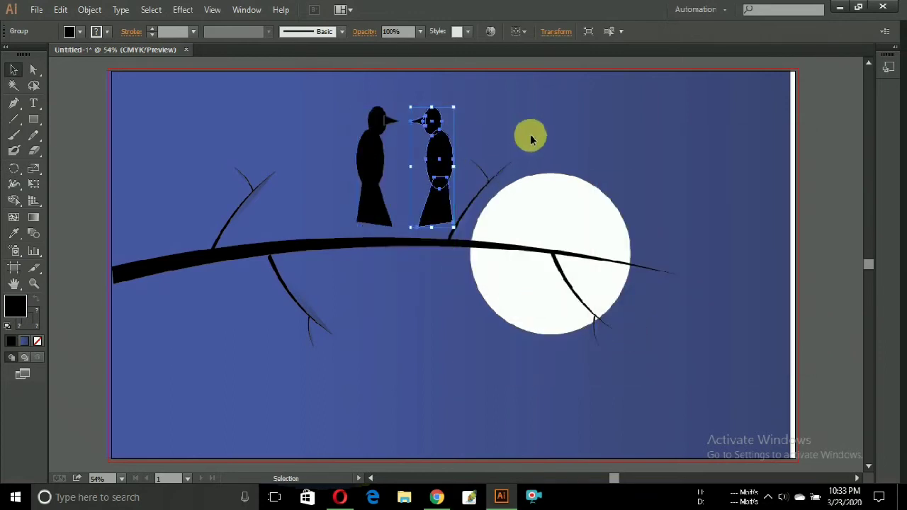
drag(452, 112, 396, 136)
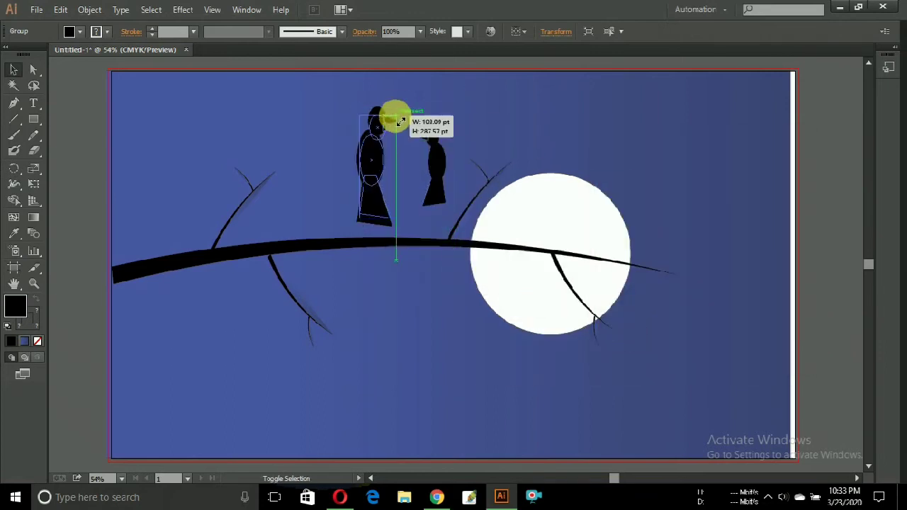
mouse_move(374, 168)
mouse_down()
mouse_move(497, 245)
mouse_move(537, 224)
mouse_move(537, 241)
mouse_up()
click(395, 348)
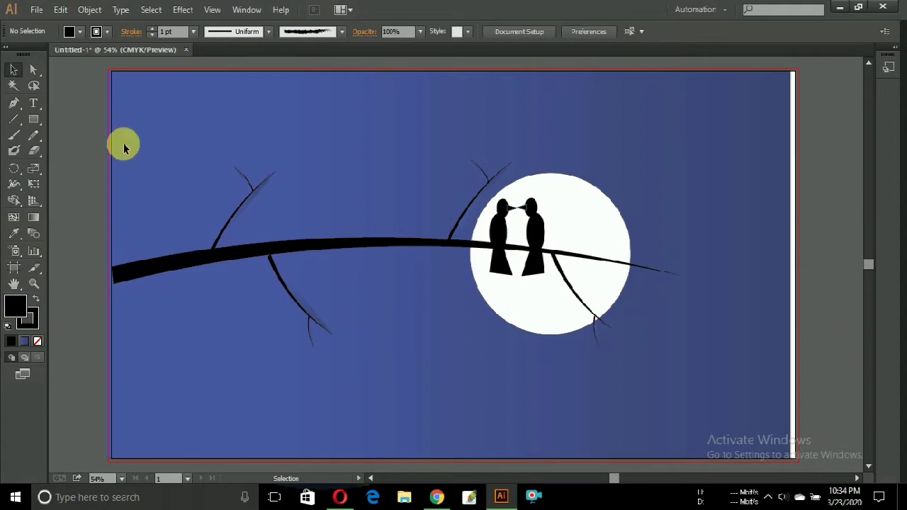
Create a new blank document via File > New.
click(37, 9)
click(57, 22)
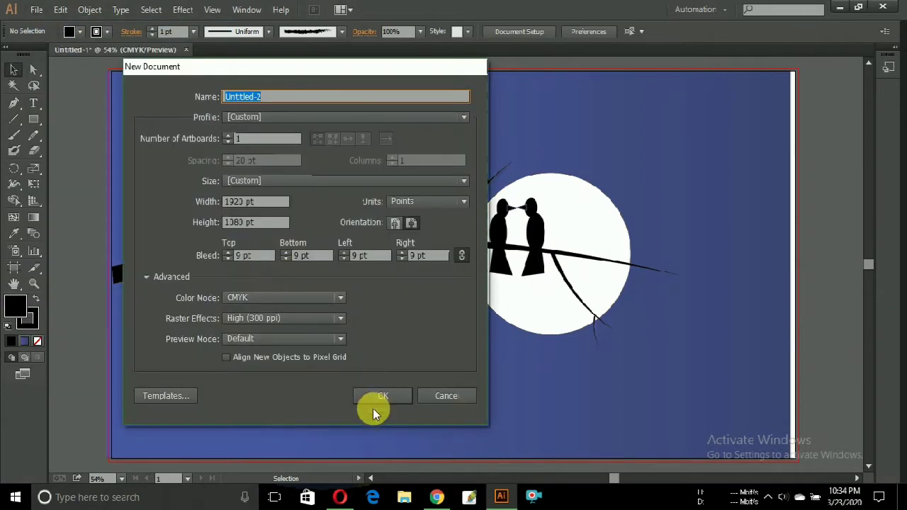
click(376, 400)
Draw two overlapping ellipses and Pathfinder-Intersect them into a lens-shaped leaf.
drag(33, 120, 67, 152)
drag(196, 159, 393, 378)
mouse_move(342, 160)
mouse_down()
mouse_move(508, 391)
mouse_move(507, 378)
mouse_up()
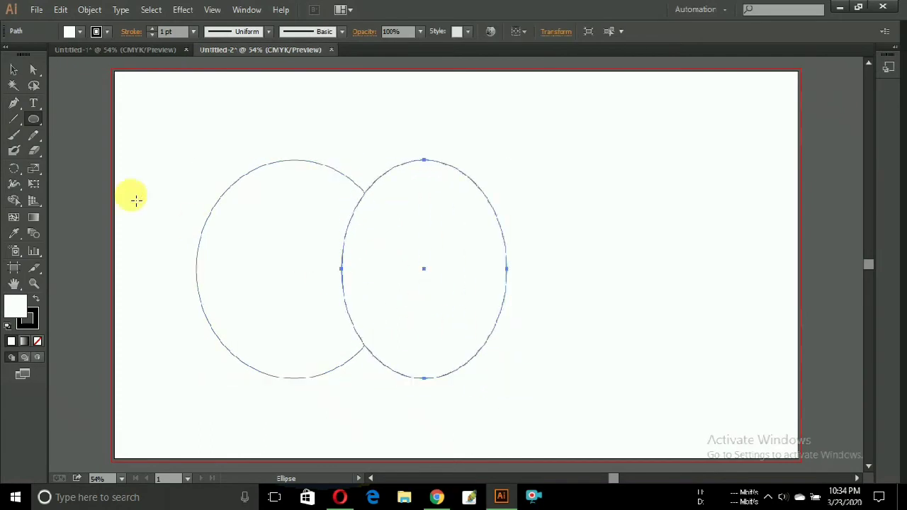
click(13, 69)
drag(130, 109, 600, 179)
click(247, 9)
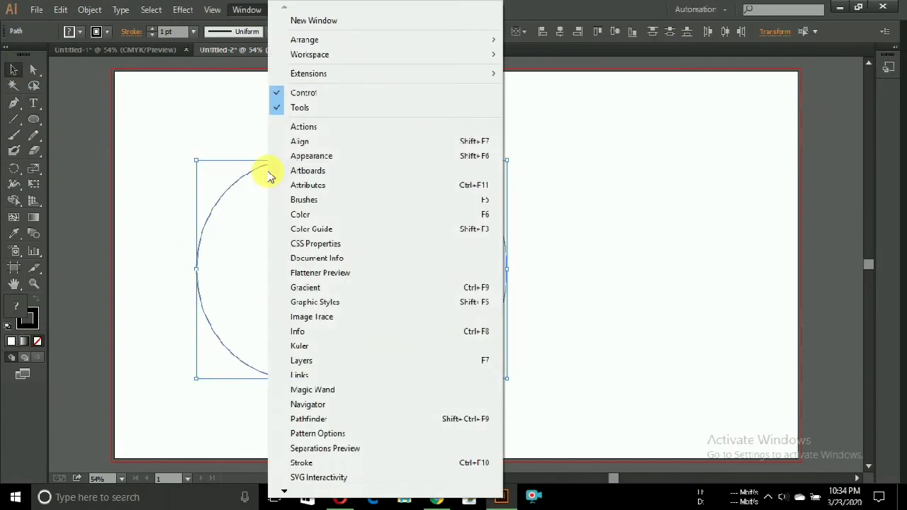
click(309, 419)
click(806, 45)
Tilt the lens about 25° clockwise and add a counter-tilted copy on the left.
mouse_move(375, 252)
mouse_down()
mouse_move(434, 271)
mouse_move(479, 240)
mouse_up()
drag(512, 151, 542, 173)
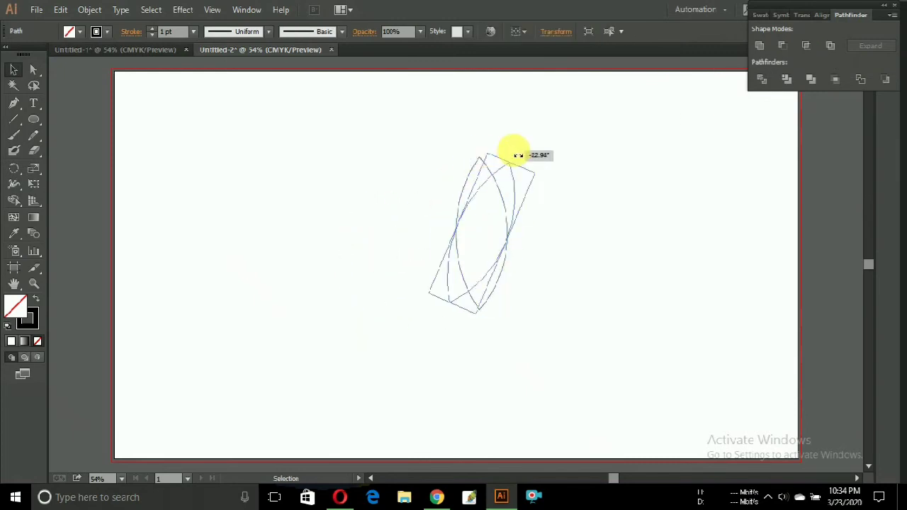
drag(477, 204, 379, 195)
drag(419, 138, 371, 130)
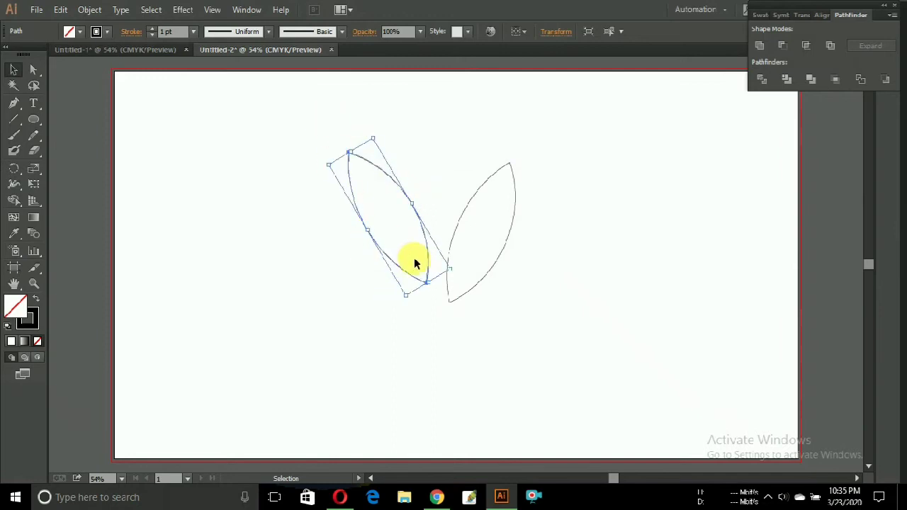
drag(418, 268, 439, 317)
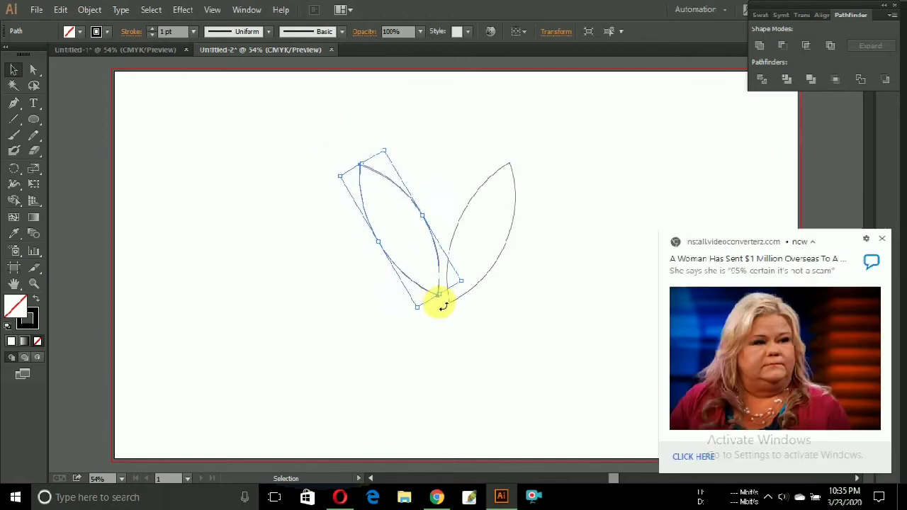
Dismiss the pop-up notifications while toggling the left leaf's selection.
click(443, 346)
click(425, 305)
click(883, 145)
click(883, 429)
click(390, 270)
click(408, 285)
click(429, 306)
Select the right leaf, ready for copying.
click(469, 297)
click(555, 344)
click(470, 293)
click(494, 325)
click(472, 289)
click(496, 298)
click(488, 273)
Add a narrow, upright, lengthened middle leaf between the two side leaves.
drag(487, 272, 568, 302)
mouse_move(567, 186)
mouse_down()
mouse_move(604, 222)
mouse_move(583, 210)
mouse_up()
drag(547, 243, 430, 198)
drag(438, 167, 443, 162)
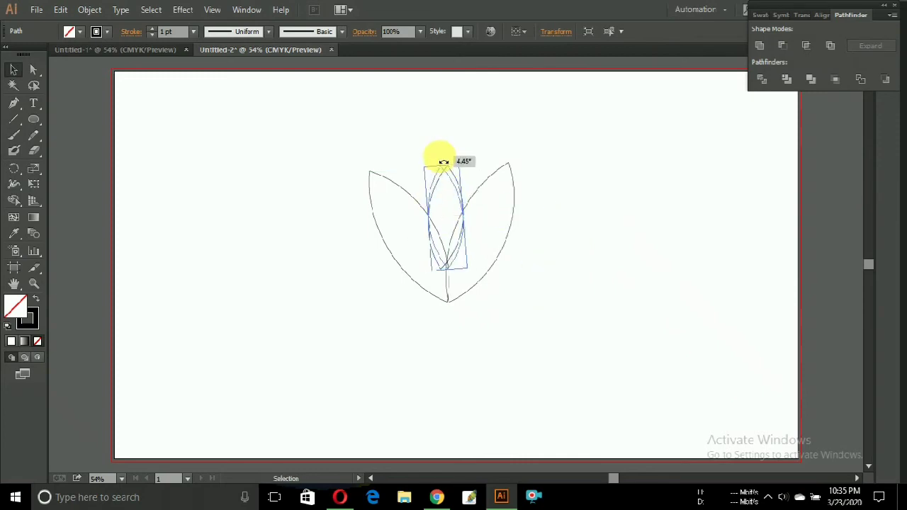
click(447, 222)
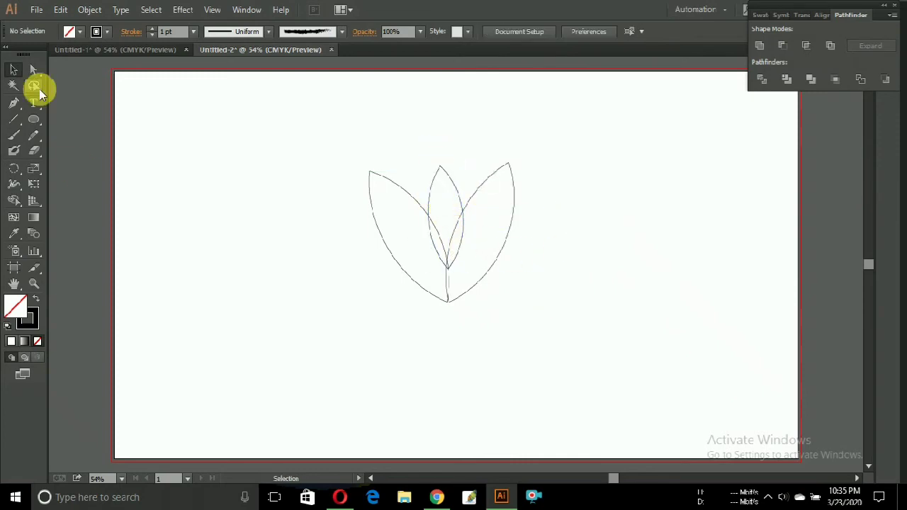
drag(440, 167, 441, 142)
Select the whole three-leaf bud and fill it black.
click(14, 69)
drag(340, 121, 502, 315)
click(35, 299)
Group the bud's leaves, move it top-left and shrink it to about half size.
right_click(466, 259)
click(496, 323)
mouse_move(475, 276)
mouse_down()
mouse_move(121, 71)
mouse_move(186, 206)
mouse_up()
mouse_move(246, 82)
mouse_down()
mouse_move(197, 128)
mouse_move(196, 146)
mouse_move(235, 168)
mouse_up()
At 100% zoom, place a tilted bud copy on the upper-left branch's lower twig tip.
key(ctrl+1)
click(20, 291)
drag(178, 363, 341, 430)
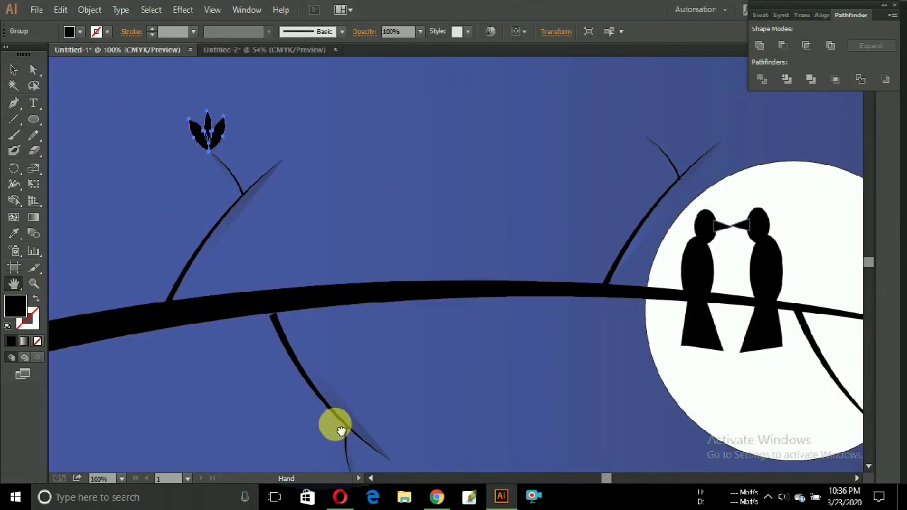
click(13, 71)
click(200, 163)
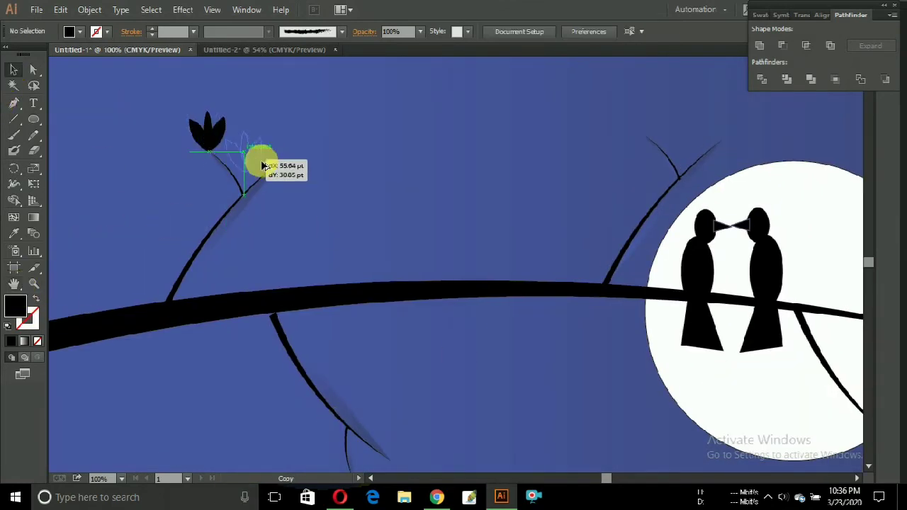
drag(262, 166, 270, 174)
drag(271, 126, 317, 144)
drag(278, 163, 401, 445)
Tilt the bud lower and leave a second copy below it.
scroll(451, 381, down, 3)
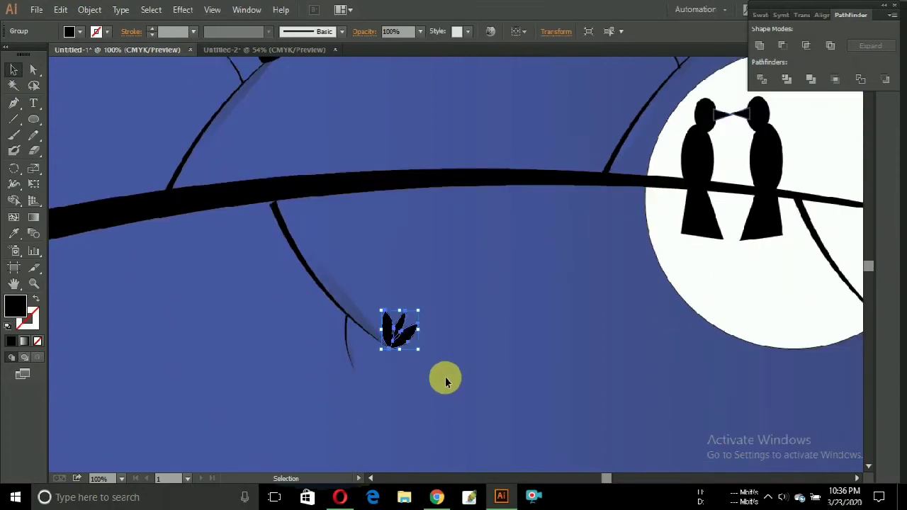
mouse_move(421, 309)
mouse_down()
mouse_move(430, 357)
mouse_move(406, 351)
mouse_move(372, 387)
mouse_up()
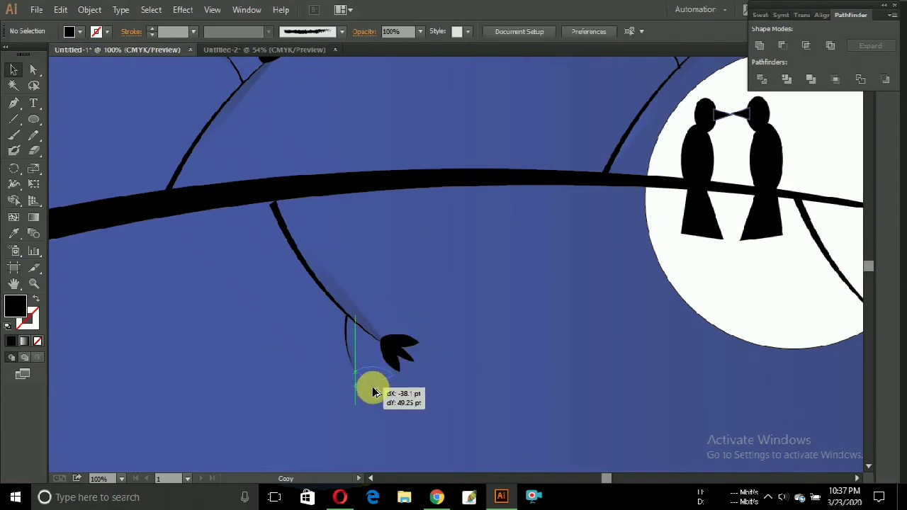
click(531, 375)
key(ctrl+minus)
Copy tilted buds onto the remaining twig tips, including above the moon and the branch's right end.
mouse_move(423, 310)
mouse_down()
mouse_move(528, 100)
mouse_move(450, 132)
mouse_move(547, 145)
mouse_move(589, 139)
mouse_up()
click(509, 188)
click(517, 309)
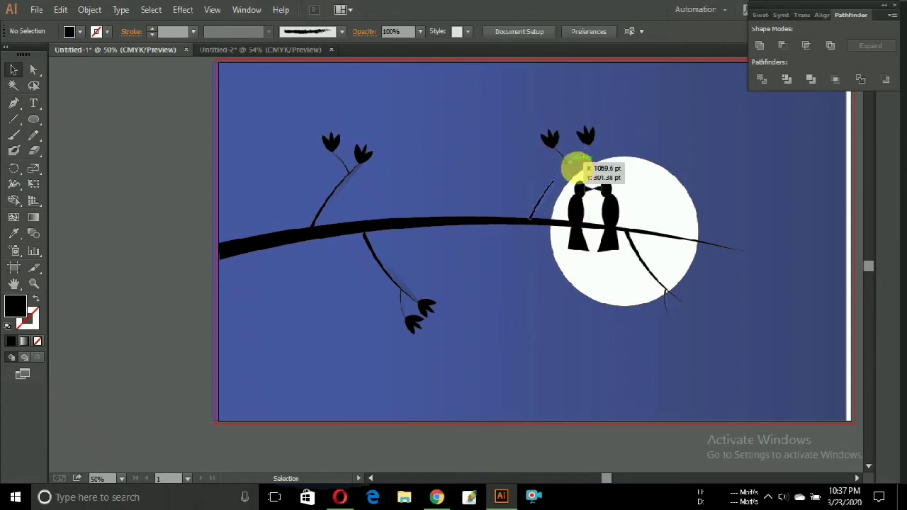
mouse_move(420, 323)
mouse_down()
mouse_move(698, 312)
mouse_move(691, 308)
mouse_up()
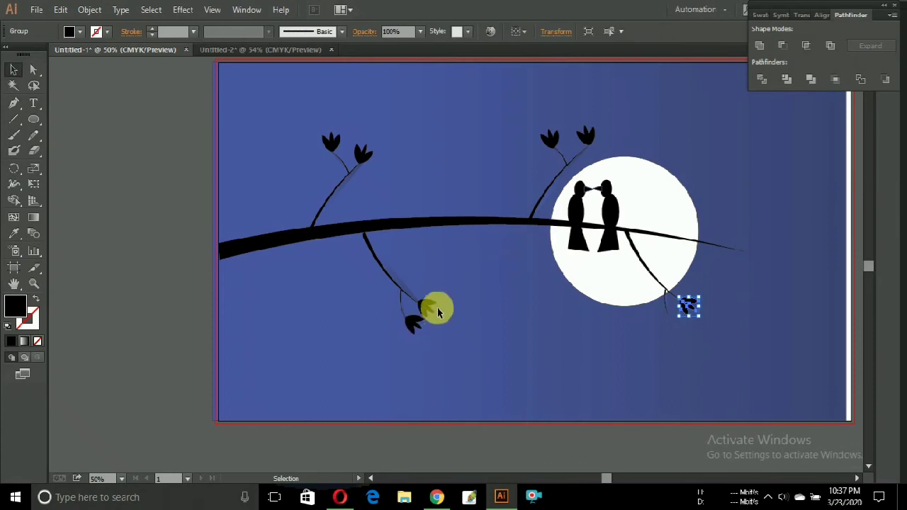
mouse_move(439, 313)
mouse_down()
mouse_move(682, 324)
mouse_move(748, 262)
mouse_up()
drag(366, 161, 747, 248)
click(752, 339)
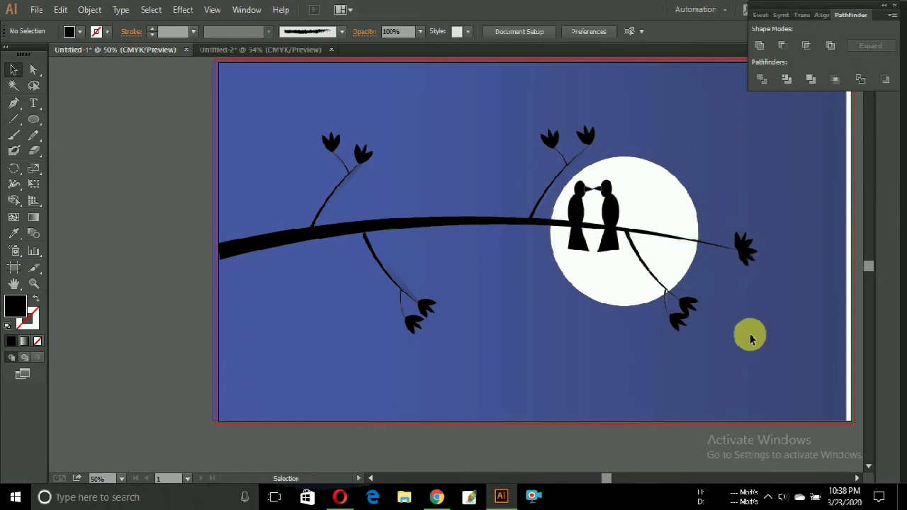
key(ctrl+minus)
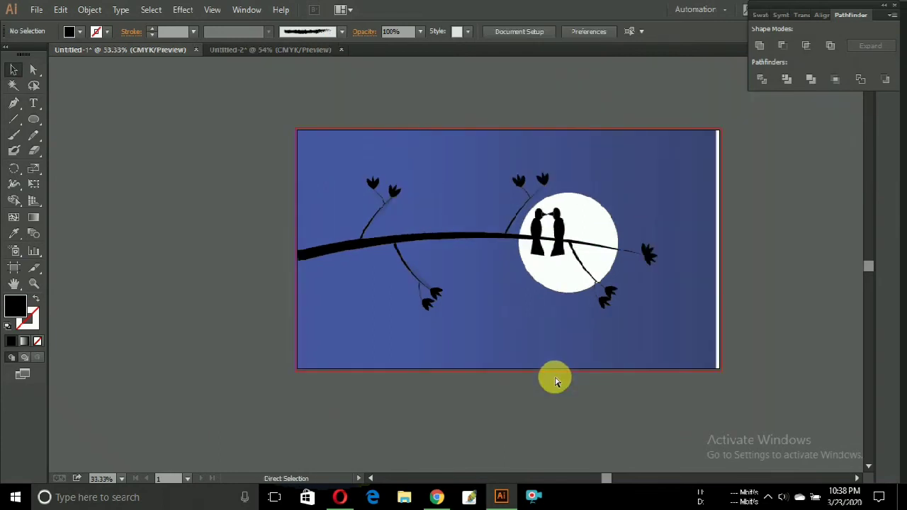
Reselect the blue background rectangle and zoom back in on the artwork.
click(89, 9)
click(106, 99)
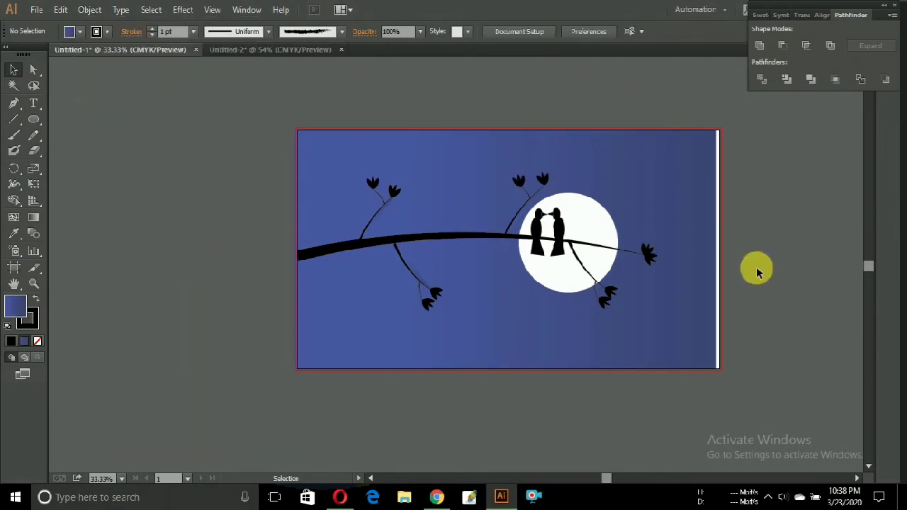
click(461, 392)
click(417, 352)
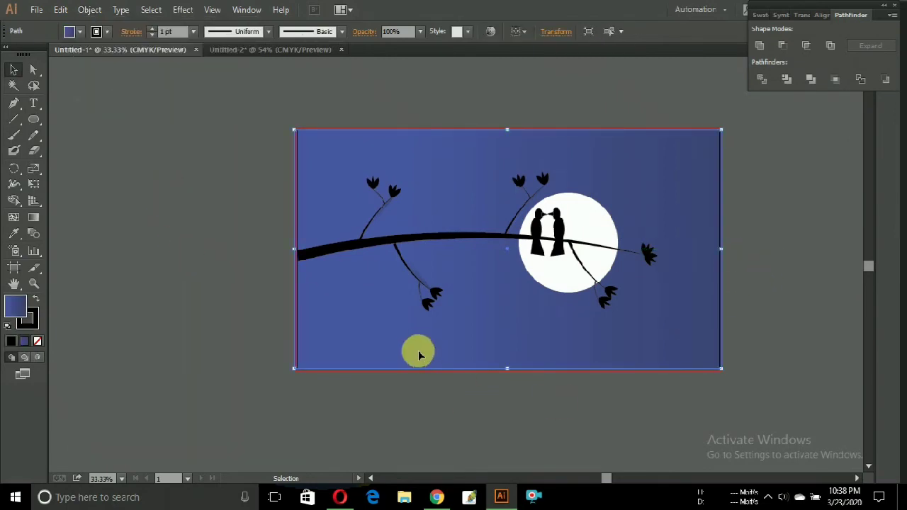
key(ctrl+plus)
click(13, 283)
drag(521, 328, 428, 346)
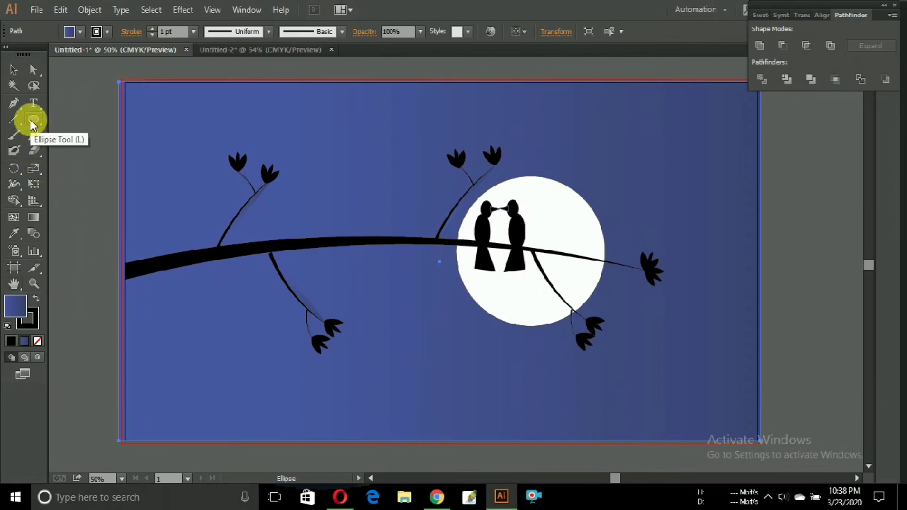
Draw a small star with the Star tool and give it a white fill.
click(71, 178)
click(456, 272)
key(ctrl+shift+a)
click(33, 120)
click(90, 182)
double_click(15, 305)
key(Return)
key(ctrl+shift+a)
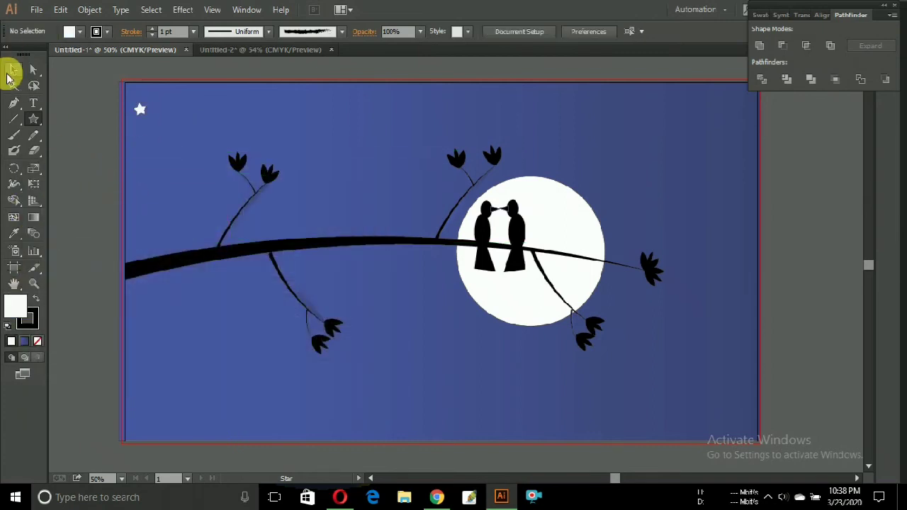
Alt-drag about ten white star copies across the upper sky, then select the background.
mouse_move(140, 109)
mouse_down()
mouse_move(169, 109)
mouse_move(163, 129)
mouse_move(208, 109)
mouse_move(586, 110)
mouse_up()
drag(209, 110, 343, 136)
drag(154, 105, 280, 111)
drag(280, 111, 377, 100)
mouse_move(171, 111)
mouse_down()
mouse_move(256, 133)
mouse_move(240, 95)
mouse_move(355, 104)
mouse_move(331, 103)
mouse_up()
drag(209, 108, 423, 116)
drag(256, 133, 487, 102)
mouse_move(240, 96)
mouse_down()
mouse_move(299, 147)
mouse_move(203, 144)
mouse_move(392, 136)
mouse_up()
mouse_move(280, 112)
mouse_down()
mouse_move(435, 95)
mouse_move(515, 120)
mouse_up()
mouse_move(583, 106)
mouse_down()
mouse_move(546, 101)
mouse_move(553, 132)
mouse_up()
click(247, 339)
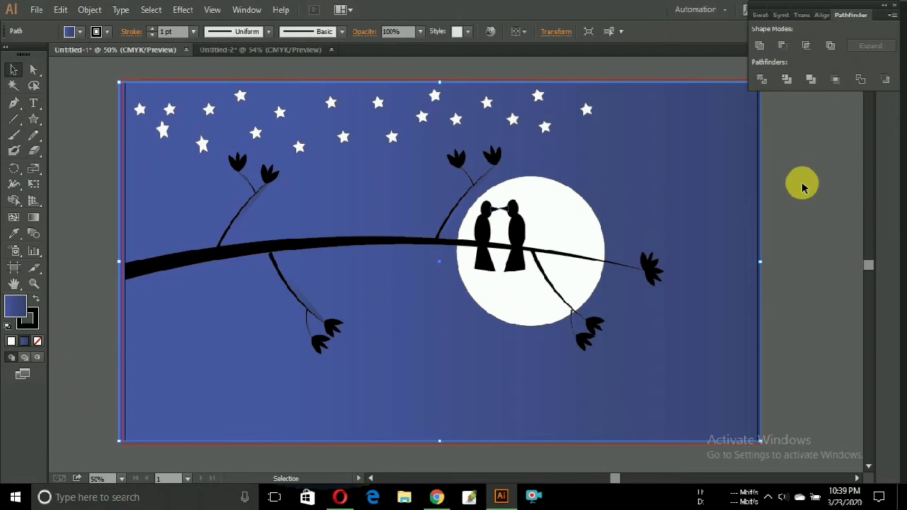
click(89, 9)
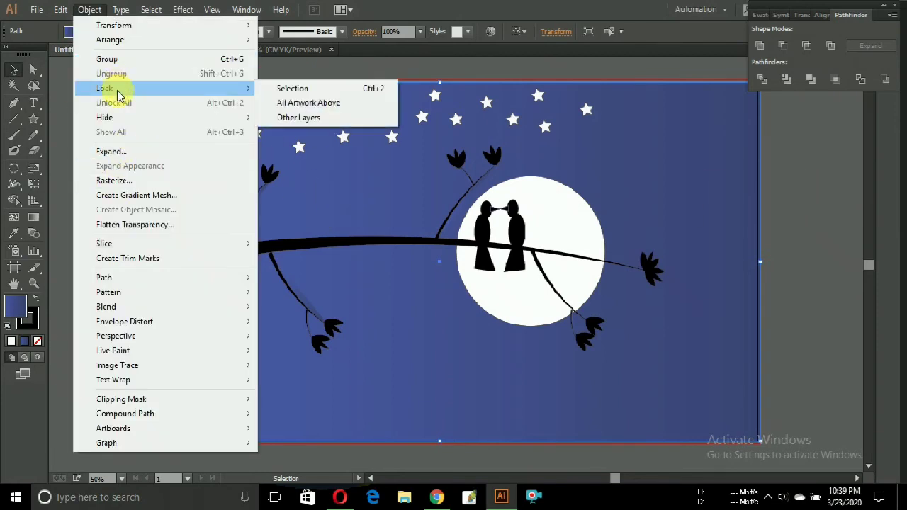
Lock the background and recolour the marquee-selected stars orange.
click(284, 88)
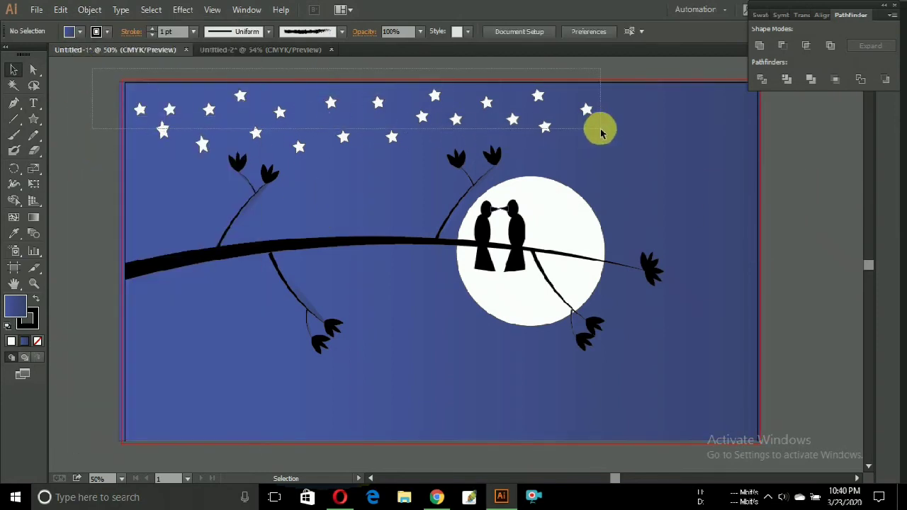
drag(602, 137, 602, 134)
double_click(15, 306)
click(195, 213)
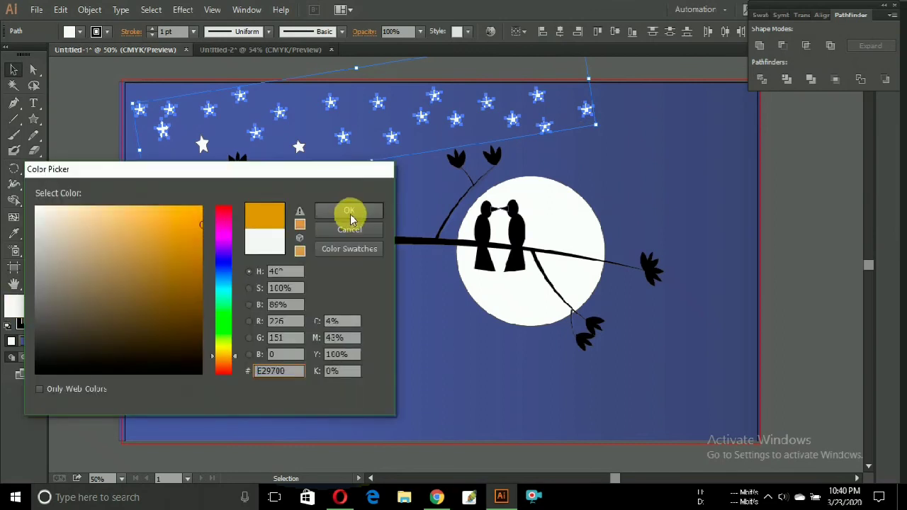
click(348, 211)
Eyedropper orange onto the last white stars, then select the bud in the second document.
click(14, 234)
click(162, 131)
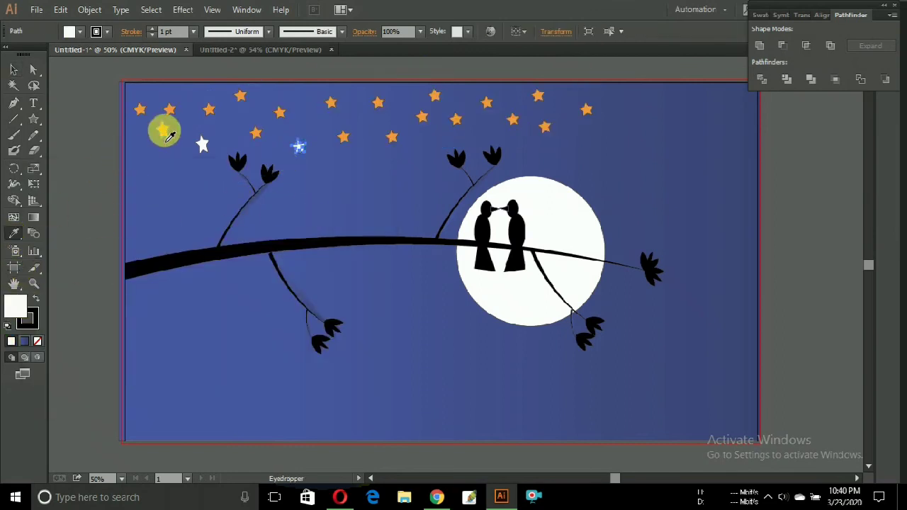
click(14, 70)
click(203, 145)
click(162, 130)
click(13, 70)
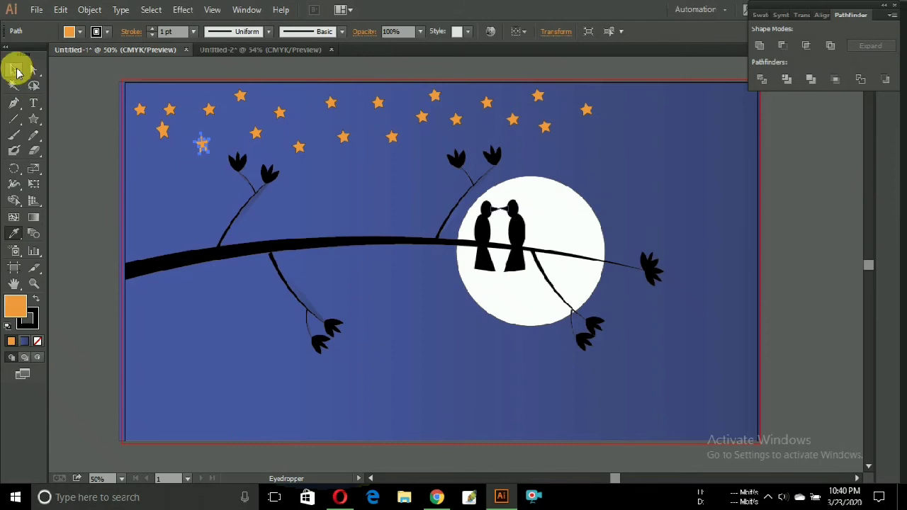
click(75, 142)
click(265, 49)
click(435, 263)
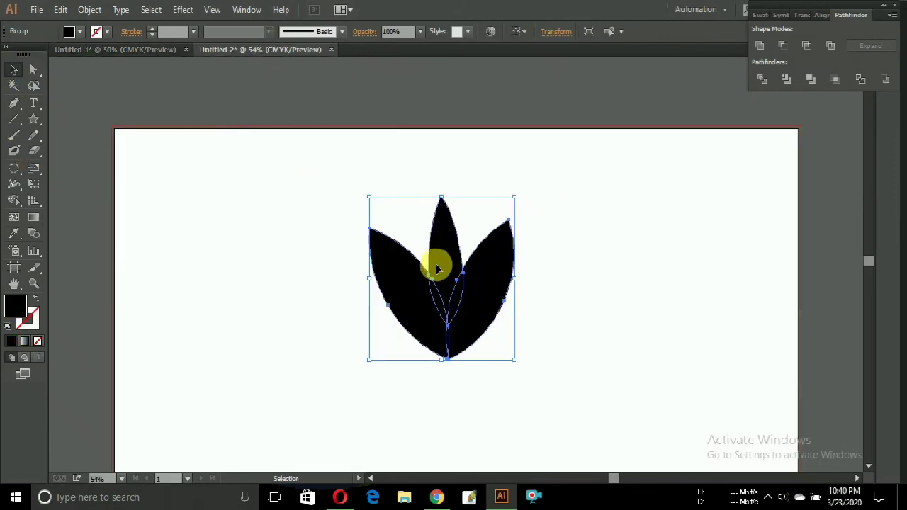
Delete the leaf-bud and start a Pen cloud outline with three humps on top.
key(Delete)
click(13, 103)
drag(451, 298, 463, 305)
click(219, 265)
drag(366, 269, 439, 359)
mouse_move(419, 271)
mouse_down()
mouse_move(473, 363)
mouse_move(435, 348)
mouse_up()
mouse_move(486, 271)
mouse_down()
mouse_move(514, 345)
mouse_move(334, 402)
mouse_up()
drag(420, 341, 355, 275)
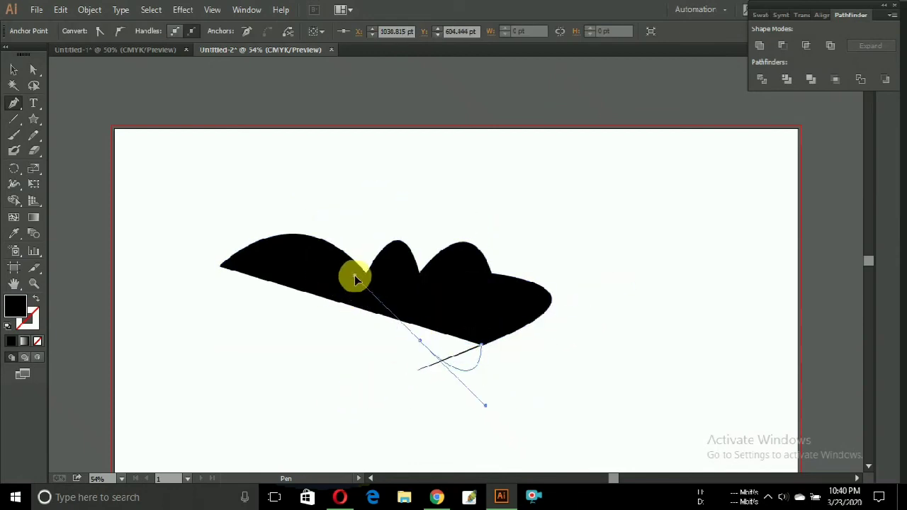
drag(340, 339, 319, 346)
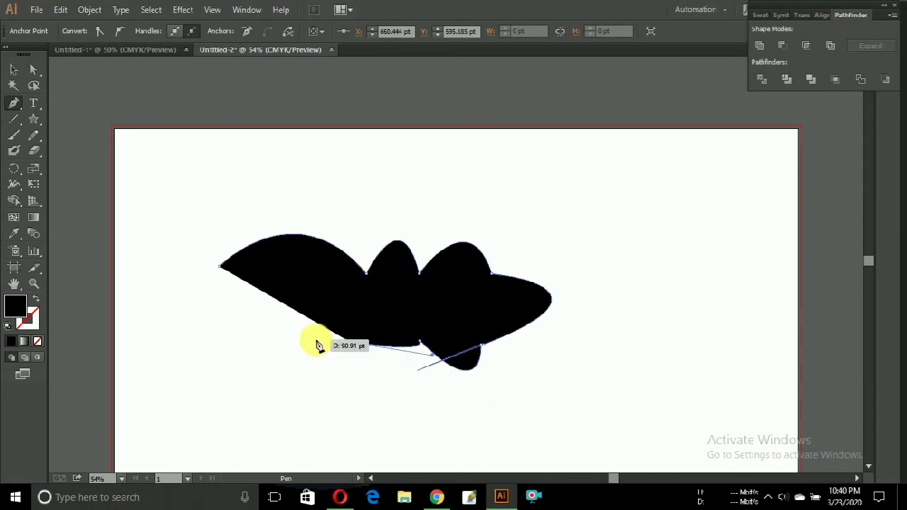
key(ctrl+z)
key(ctrl+z)
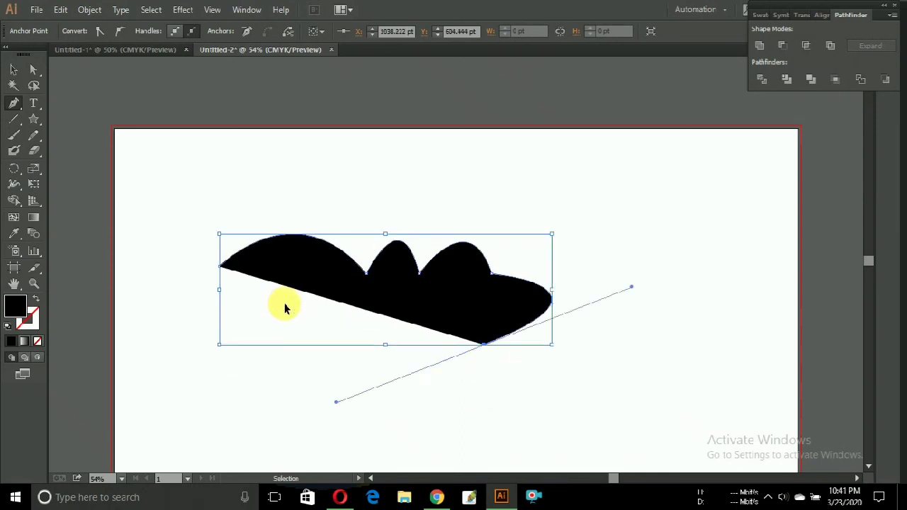
key(ctrl+z)
Add two lower bulges and close the cloud outline at its start.
drag(418, 357, 375, 366)
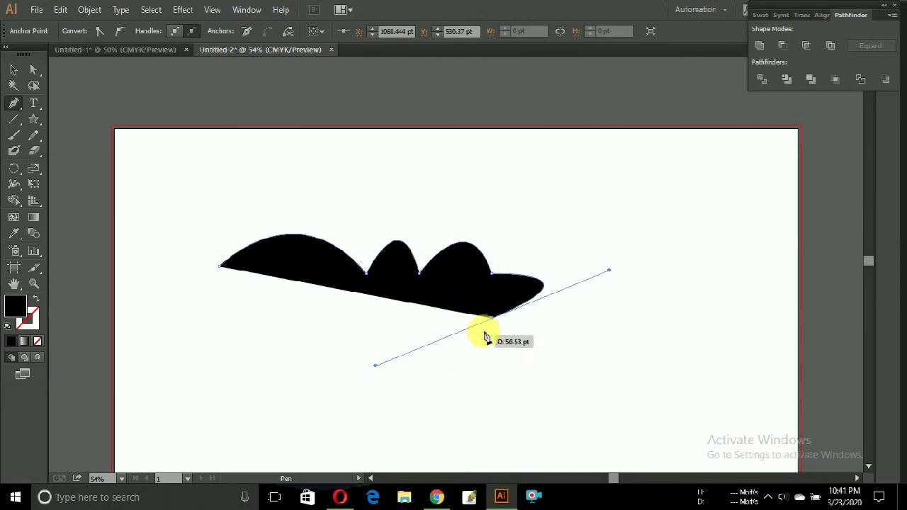
drag(431, 338, 405, 306)
click(431, 337)
drag(345, 337, 303, 259)
click(346, 338)
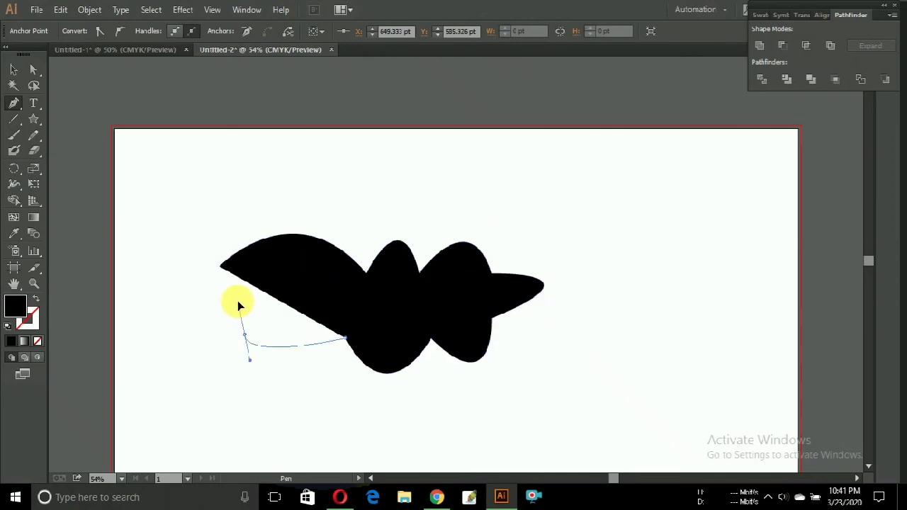
drag(221, 267, 270, 191)
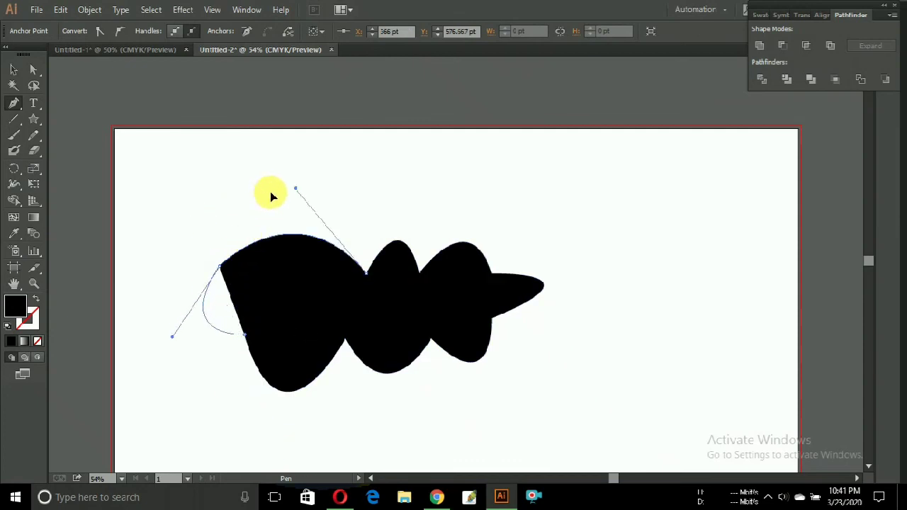
Fill the cloud purple and paste it into the night scene document.
double_click(16, 306)
drag(223, 314, 223, 223)
click(183, 253)
click(349, 208)
click(13, 69)
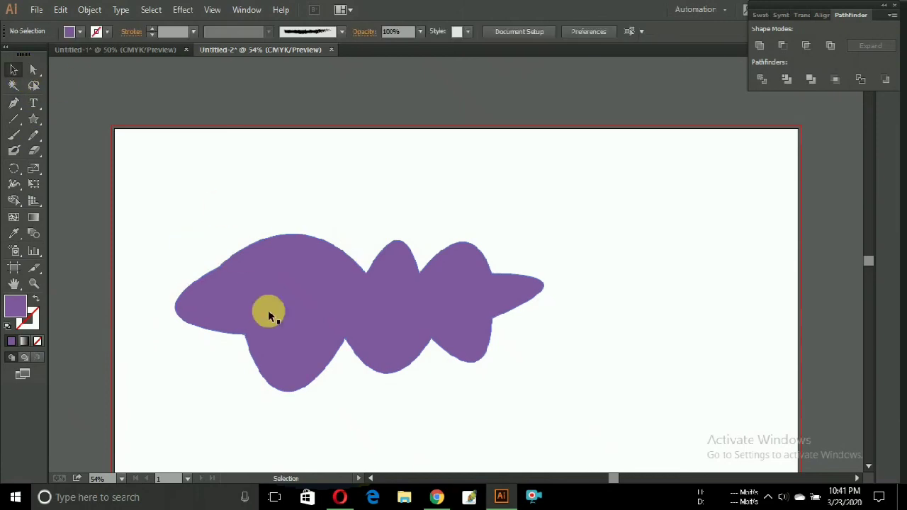
click(145, 49)
key(ctrl+v)
Shrink the purple cloud, move it to the upper right sky, and set its opacity to 60%.
drag(707, 88, 595, 134)
drag(519, 172, 685, 126)
click(420, 31)
click(432, 134)
click(716, 229)
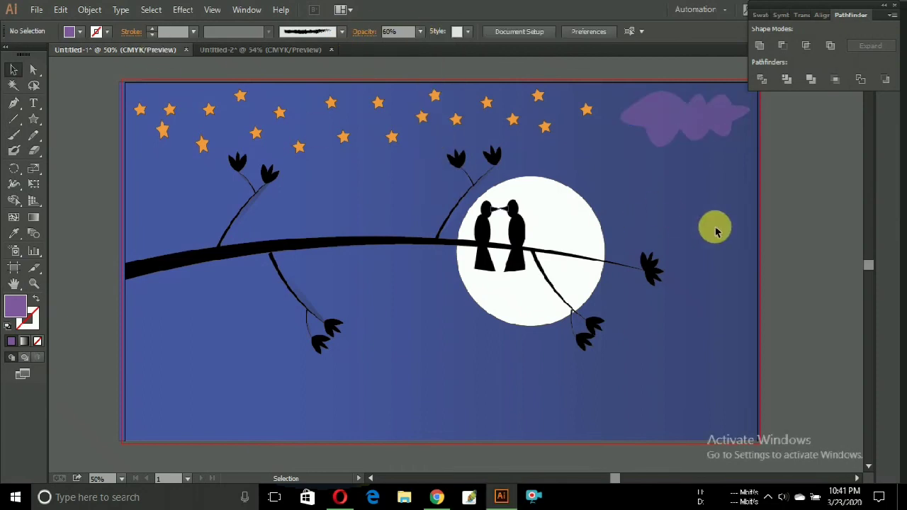
Nudge the white moon slightly to the left.
click(586, 297)
key(shift+Left)
key(shift+Left)
key(shift+Left)
key(shift+Left)
key(shift+Right)
click(655, 362)
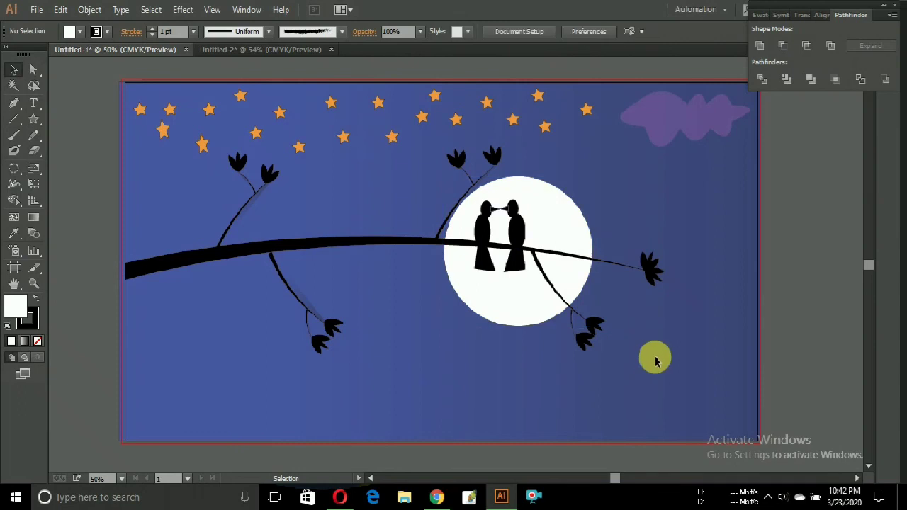
Duplicate the purple cloud into the left part of the sky.
click(660, 126)
scroll(772, 319, down, 5)
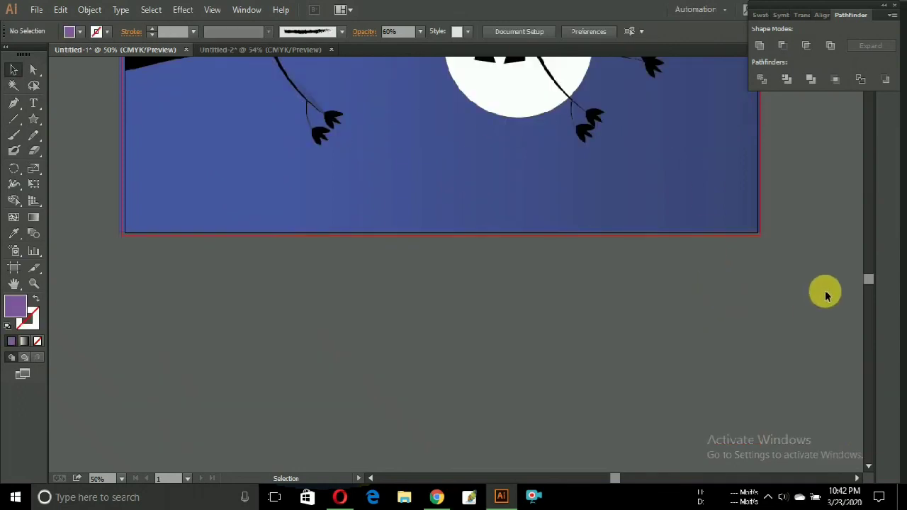
drag(870, 280, 873, 217)
drag(879, 314, 871, 266)
mouse_move(678, 107)
mouse_down()
mouse_move(416, 115)
mouse_move(344, 107)
mouse_up()
Put the cloud copy behind the stars: Send to Back, then Bring Forward one step.
right_click(345, 108)
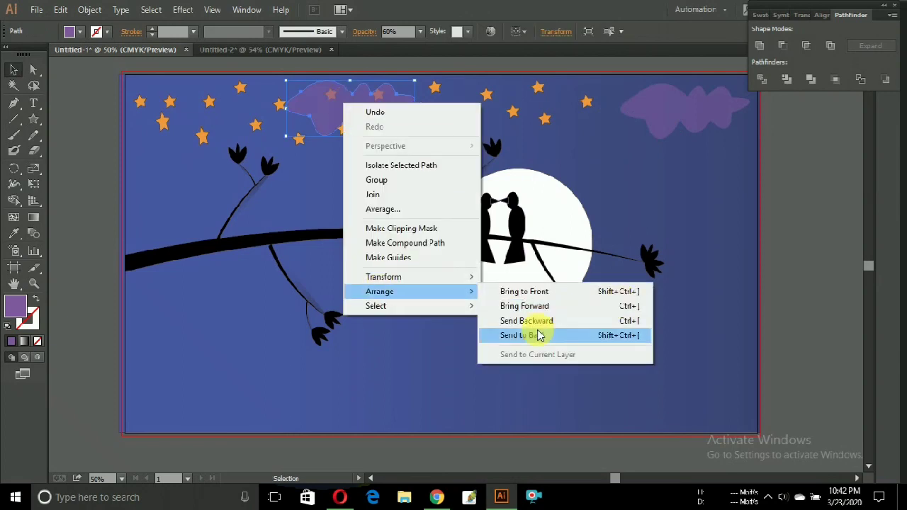
click(510, 334)
right_click(338, 117)
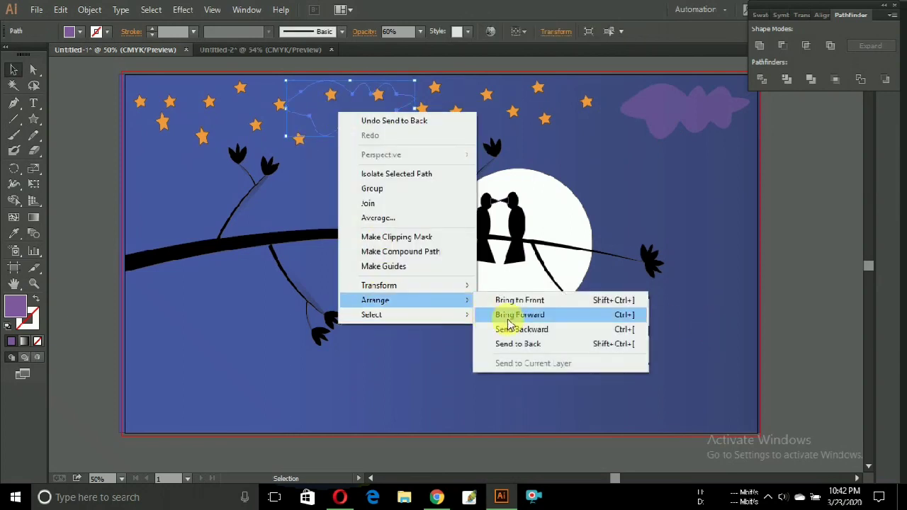
click(522, 314)
click(645, 388)
Add more cloud copies behind the left stars and lower in the sky, then save a copy.
mouse_move(362, 119)
mouse_down()
mouse_move(506, 111)
mouse_move(451, 94)
mouse_move(172, 95)
mouse_move(170, 190)
mouse_up()
click(163, 205)
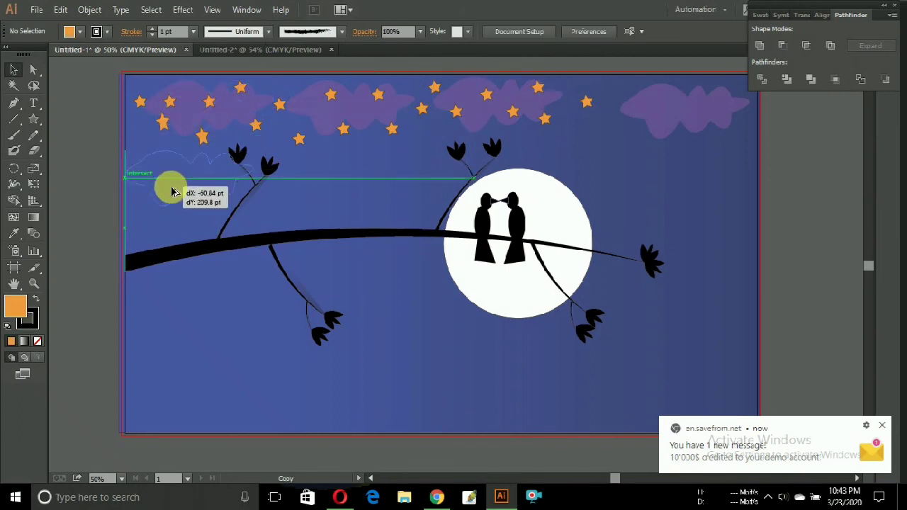
drag(550, 106, 454, 178)
click(444, 361)
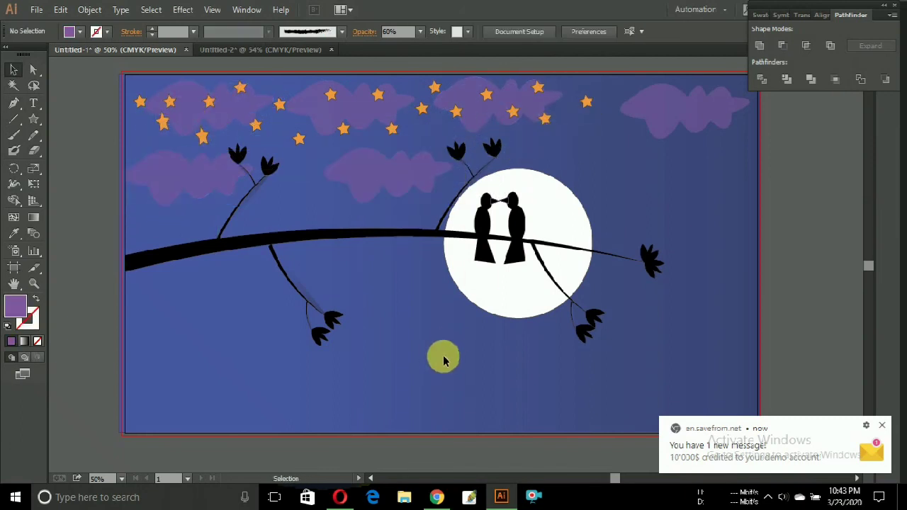
click(883, 428)
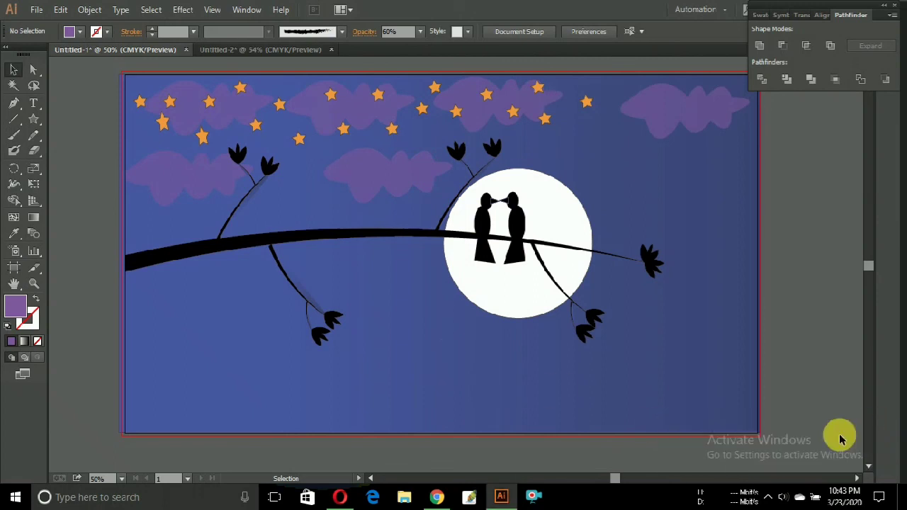
key(ctrl+alt+s)
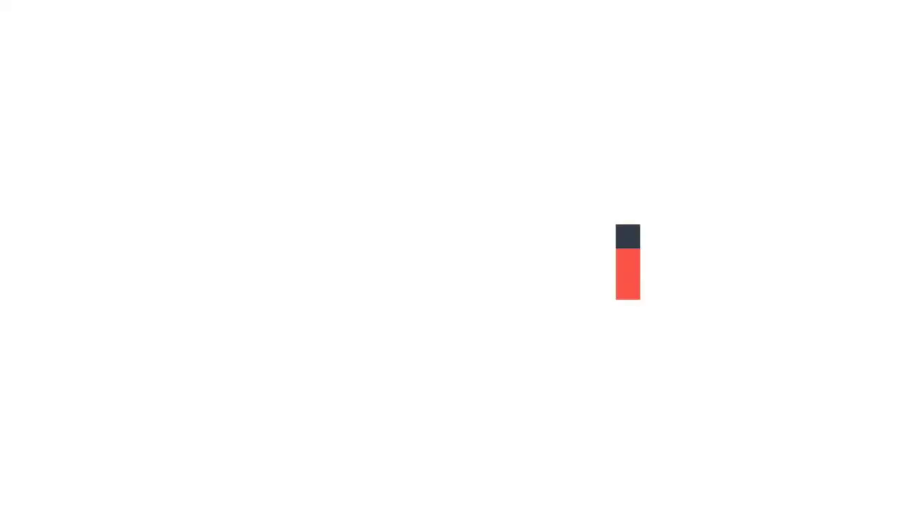